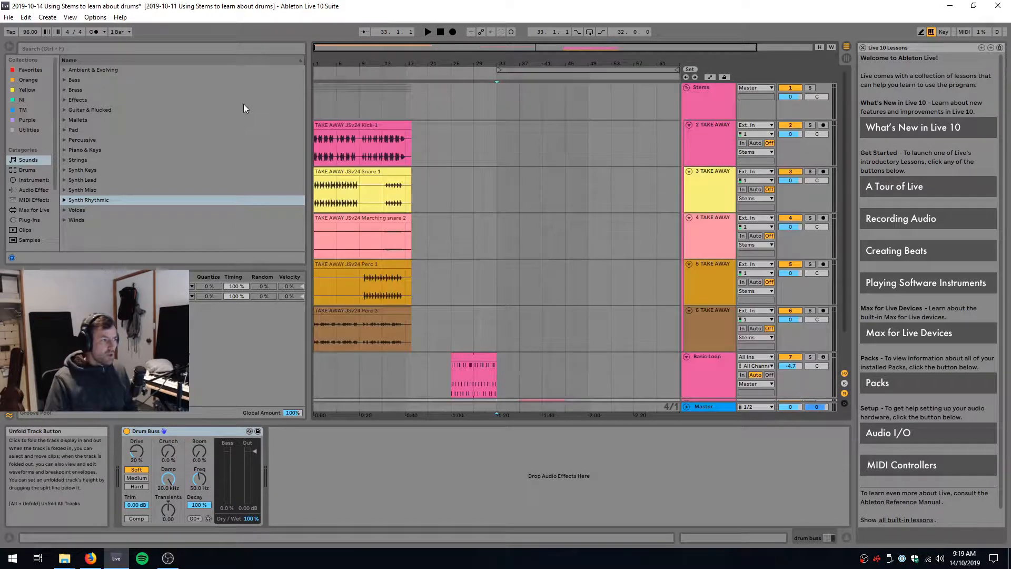
# Play all the drum stems together from the start of the arrangement, listen, and stop
pyautogui.moveTo(350, 63); pyautogui.dragTo(351, 74)
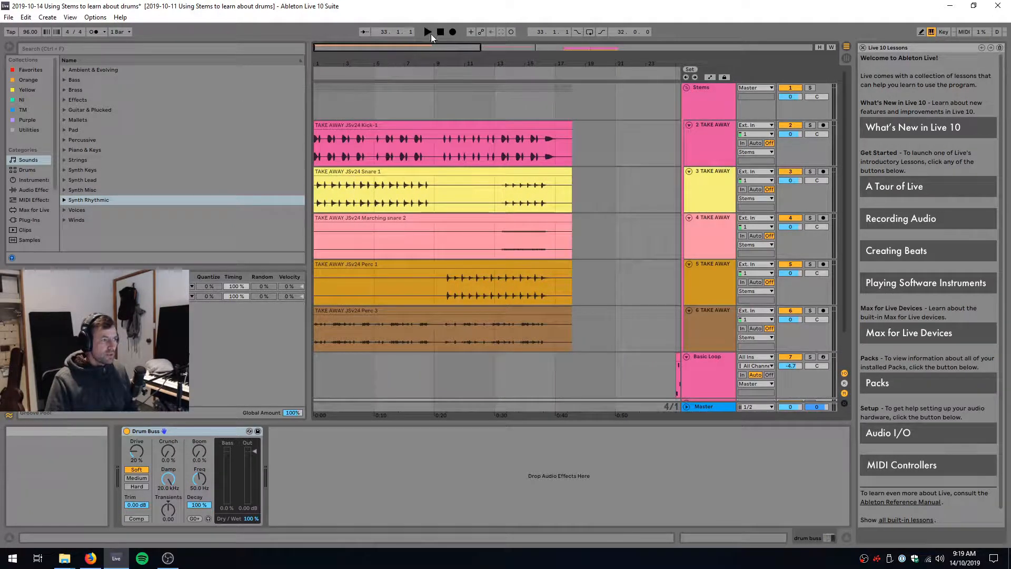
pyautogui.click(440, 32)
pyautogui.press('space')
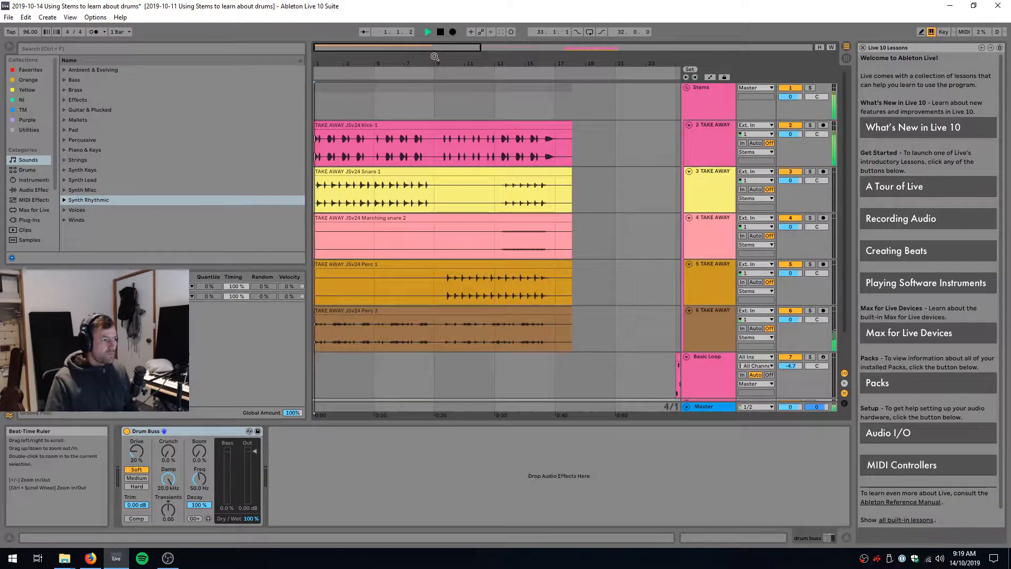
pyautogui.click(428, 103)
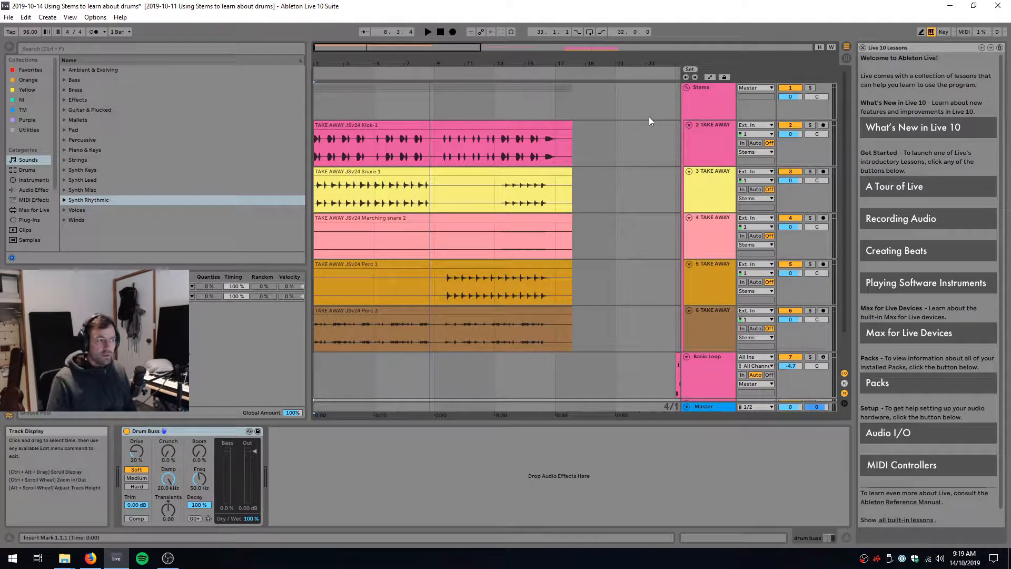
# Solo the Kick track and listen to its opening hits from bar 1
pyautogui.click(810, 125)
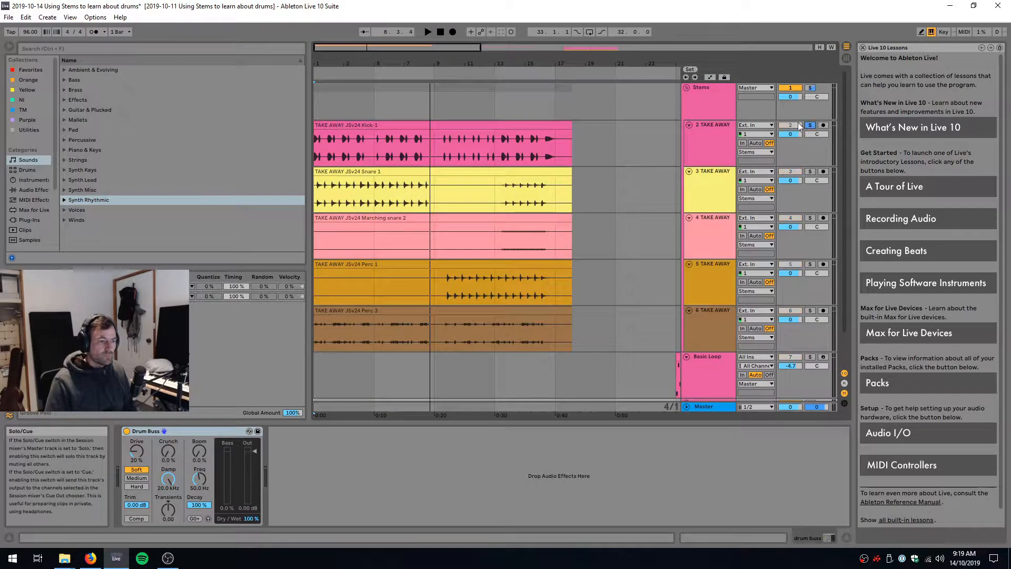
pyautogui.click(428, 33)
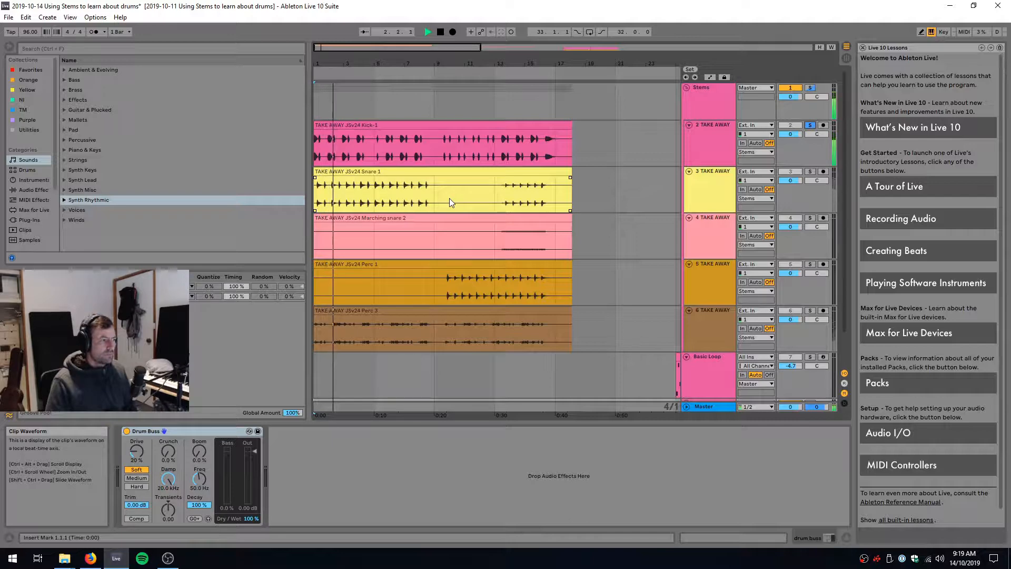
pyautogui.press('space')
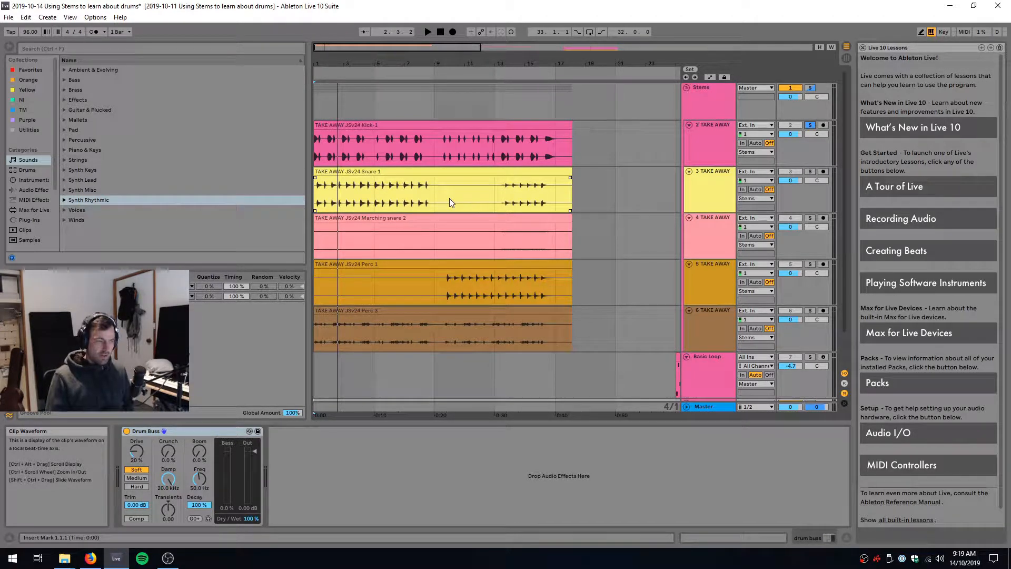
pyautogui.click(322, 106)
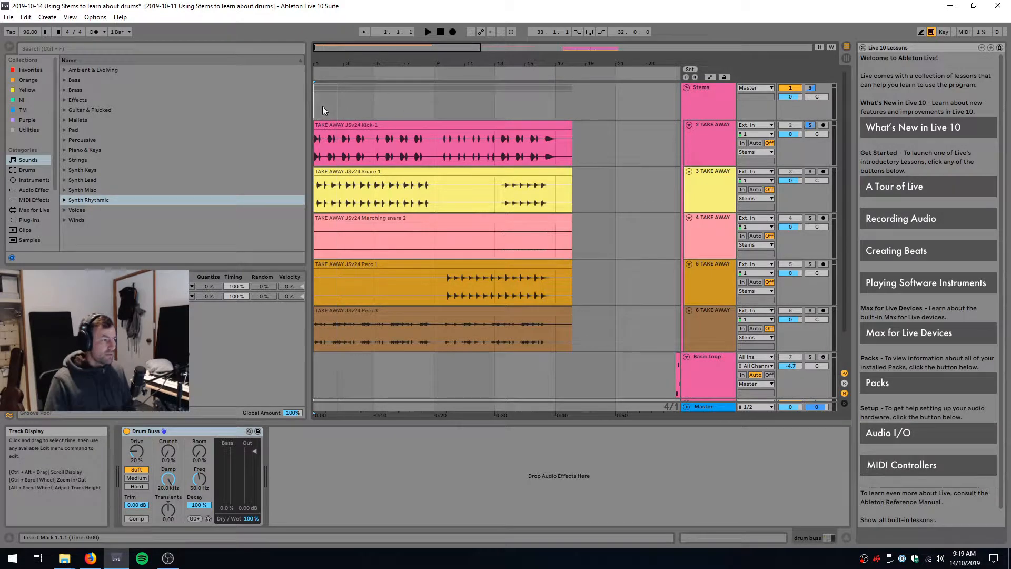
pyautogui.click(317, 138)
pyautogui.press('space')
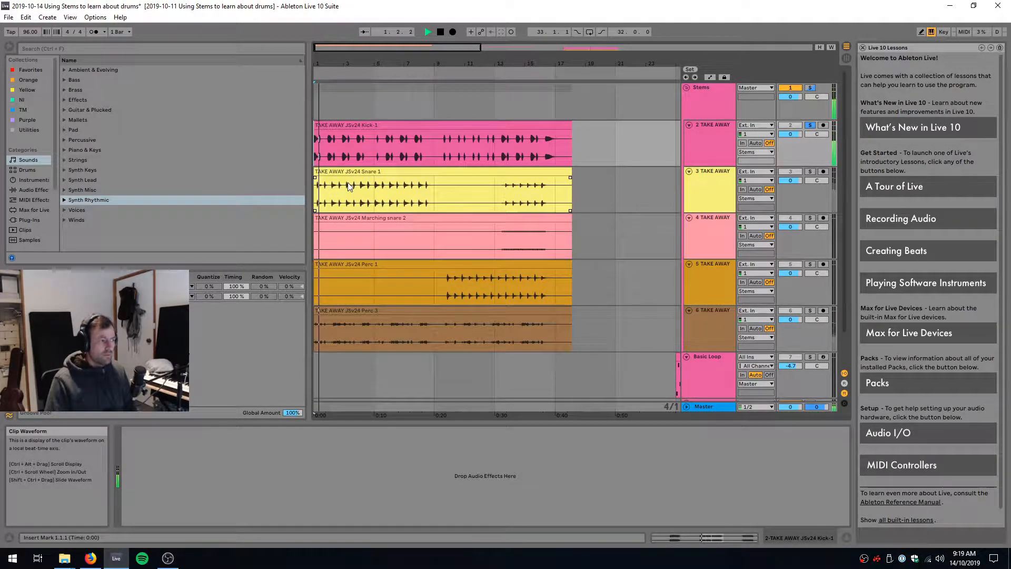
pyautogui.press('space')
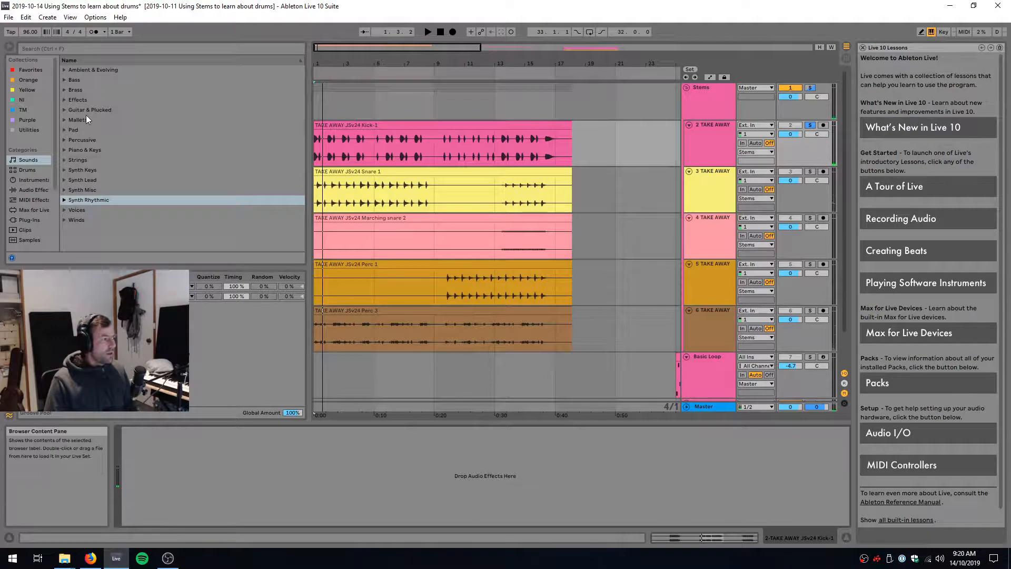
# Add an EQ Eight to the Kick track and play it from bar 1 to view its spectrum
pyautogui.click(39, 187)
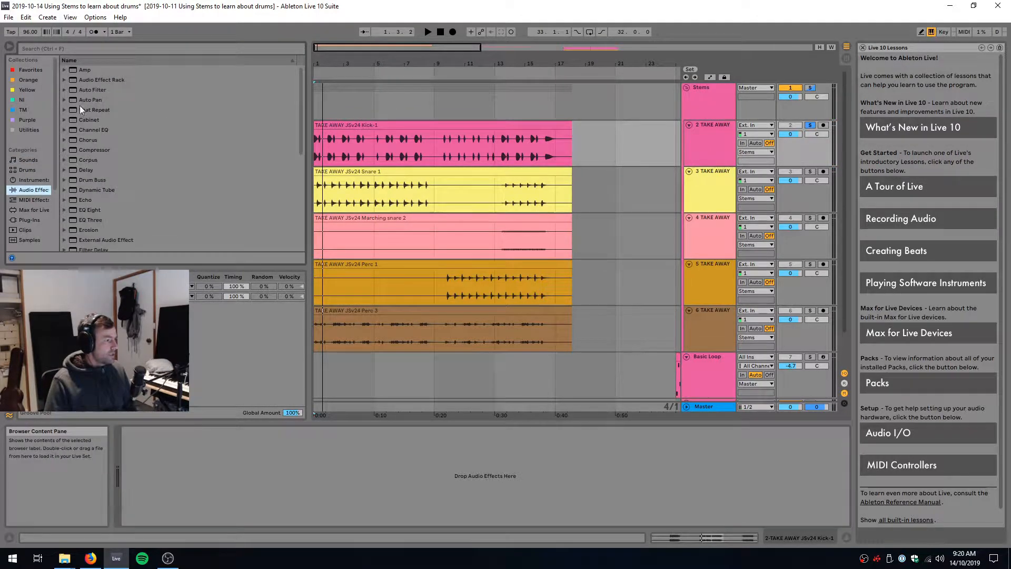
pyautogui.moveTo(93, 210); pyautogui.dragTo(232, 488)
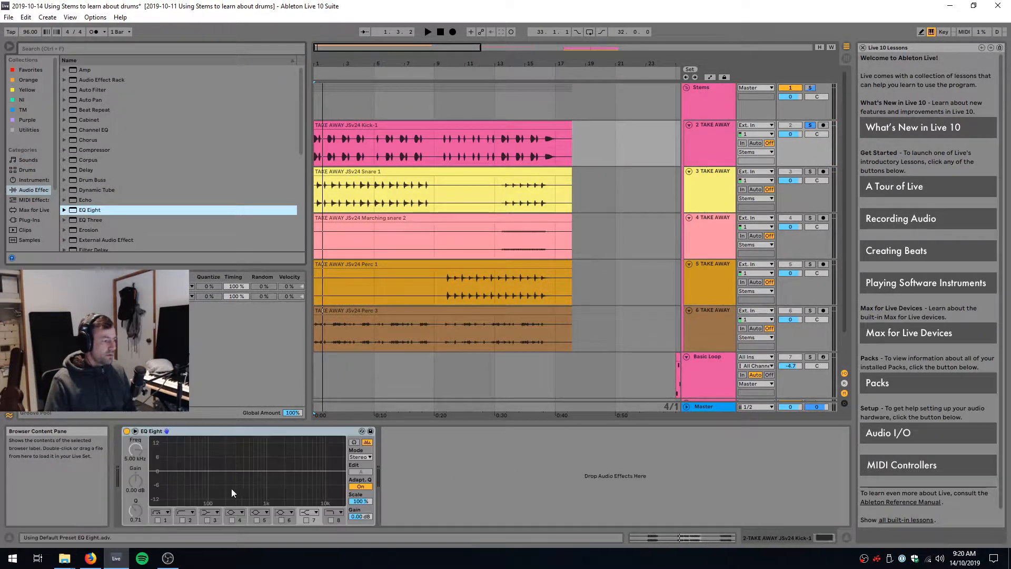
pyautogui.press('space')
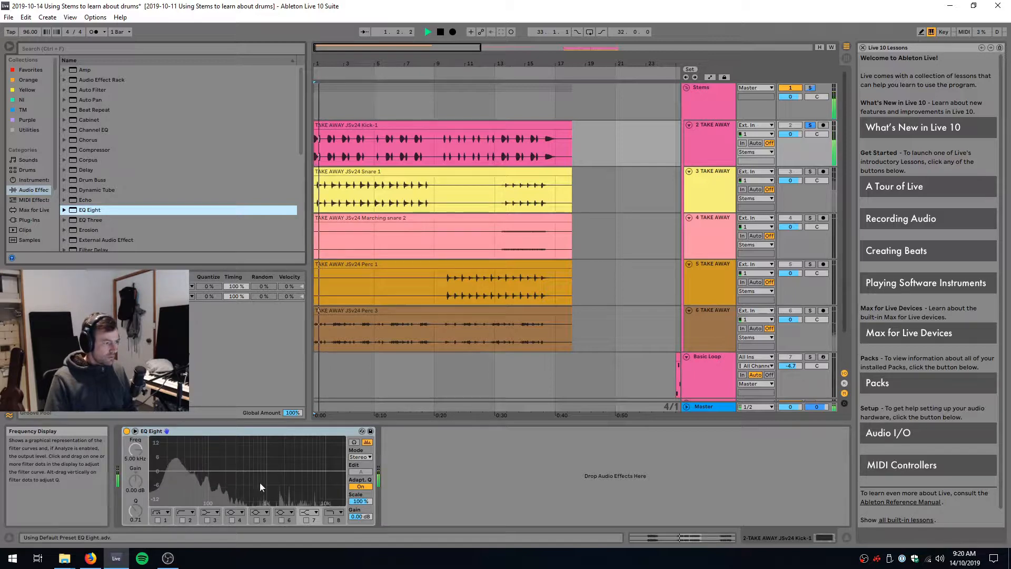
pyautogui.press('space')
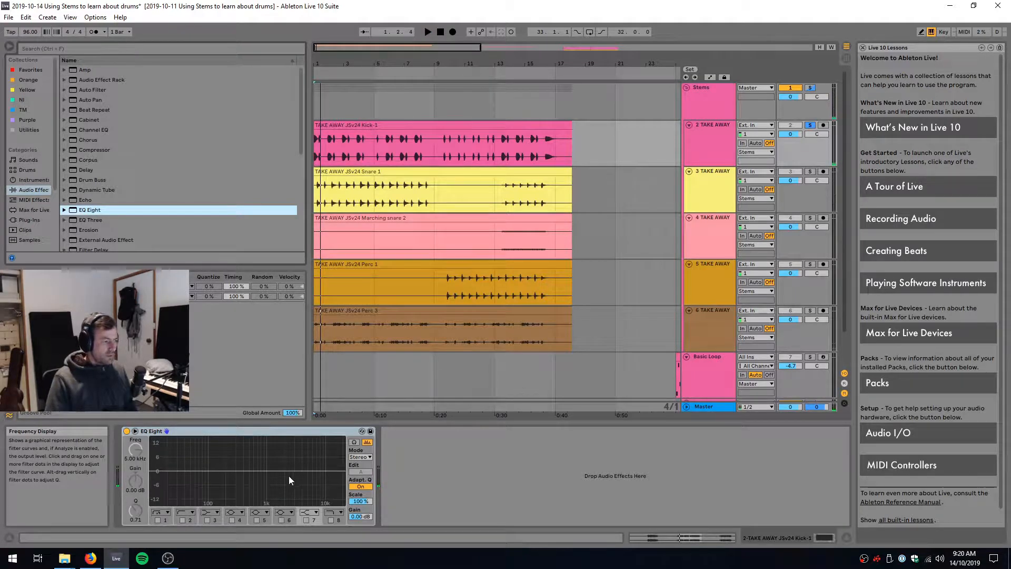
# Enable filter 2 on the Kick's EQ Eight as a low cut at about 1.19 kHz and listen to the result
pyautogui.click(182, 519)
pyautogui.moveTo(225, 480); pyautogui.dragTo(270, 478)
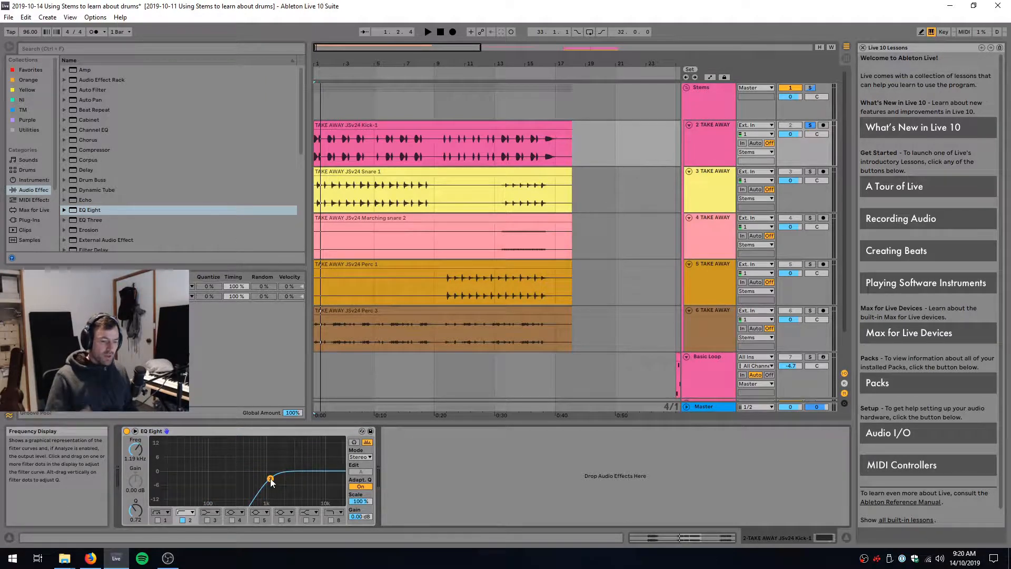
pyautogui.press('space')
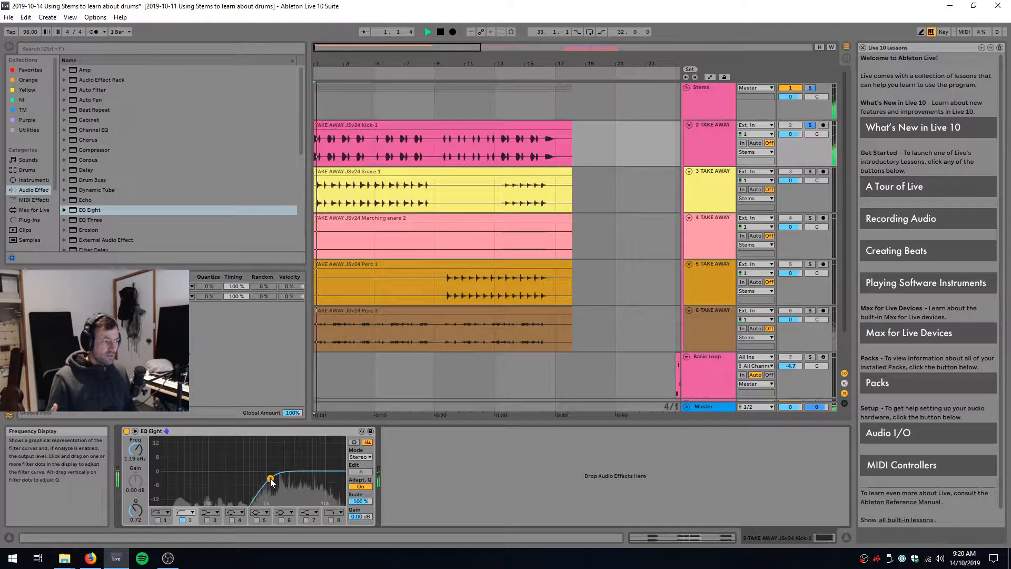
pyautogui.press('space')
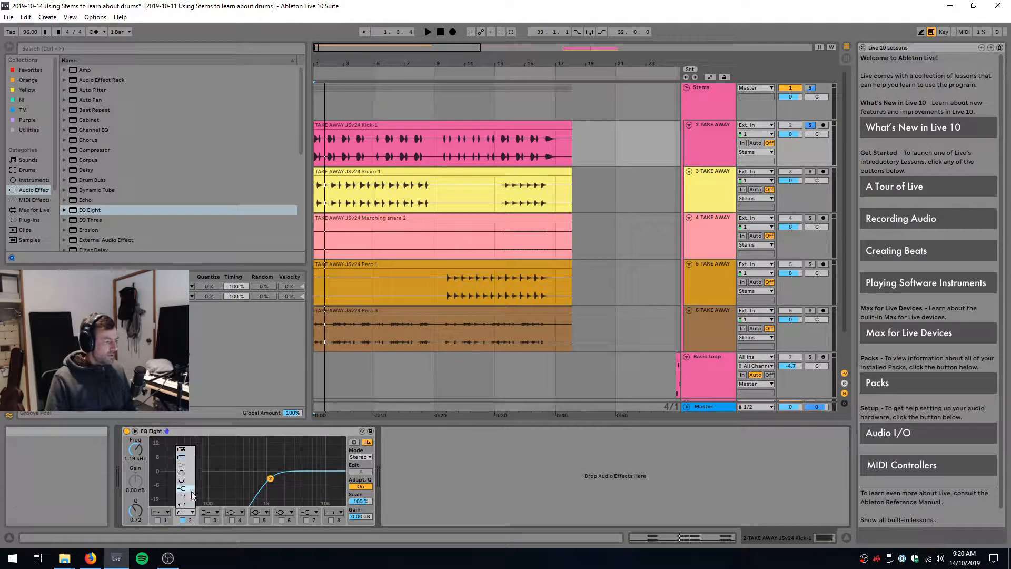
# Change filter 2 on the Kick's EQ Eight to a high cut and listen to the low end
pyautogui.click(192, 493)
pyautogui.press('space')
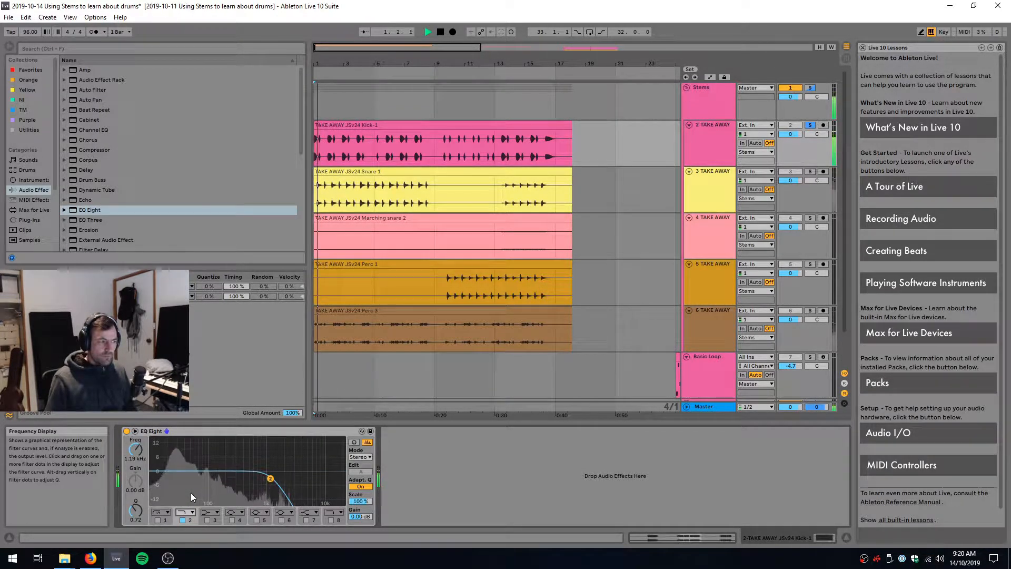
pyautogui.press('space')
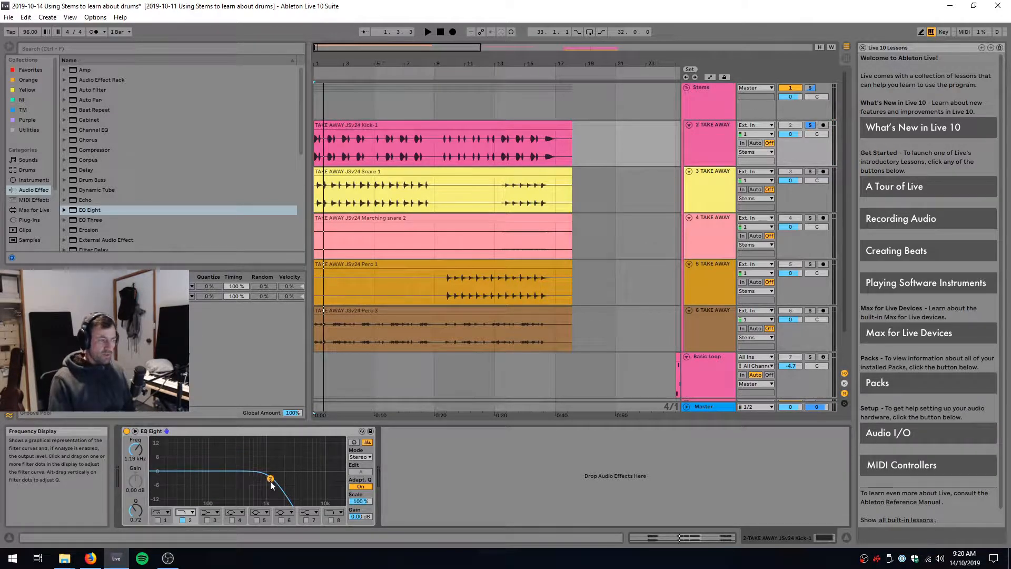
# Restore filter 2 on the Kick's EQ Eight to a low cut and turn the filter off
pyautogui.click(186, 512)
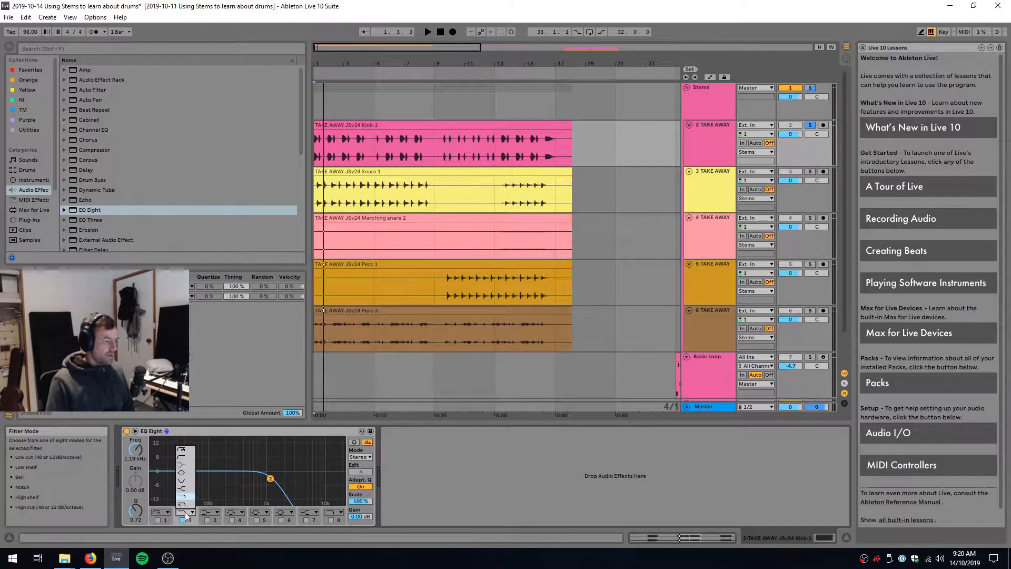
pyautogui.click(186, 455)
pyautogui.click(182, 520)
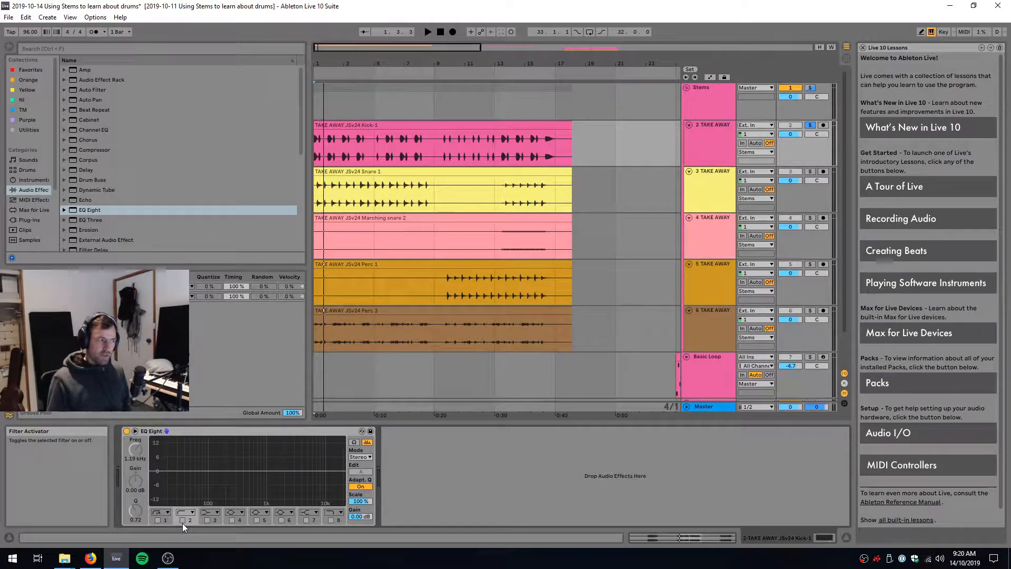
# Solo the Snare 1 track in place of the Kick and listen to it from bar 1
pyautogui.click(809, 171)
pyautogui.click(427, 32)
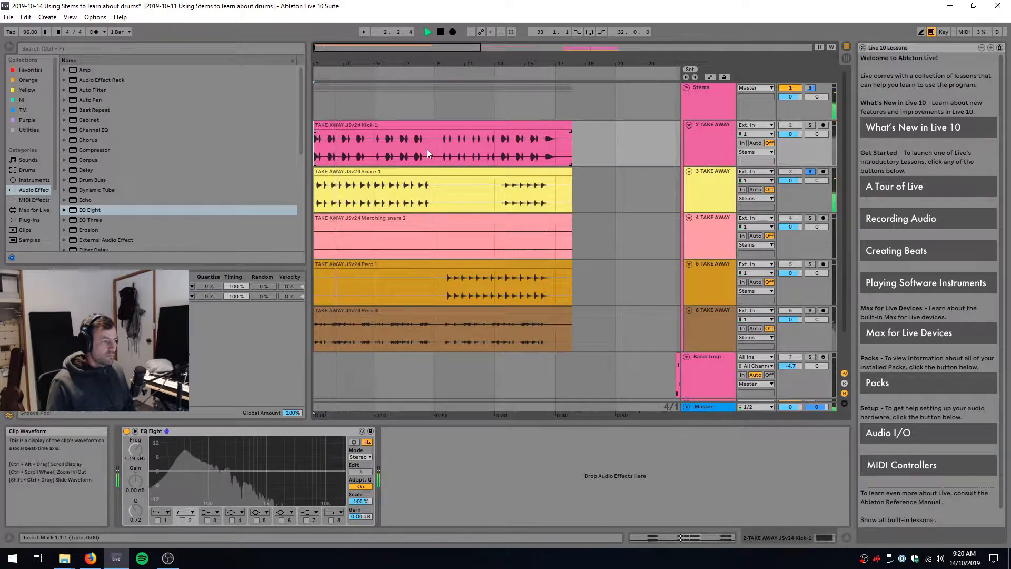
pyautogui.press('space')
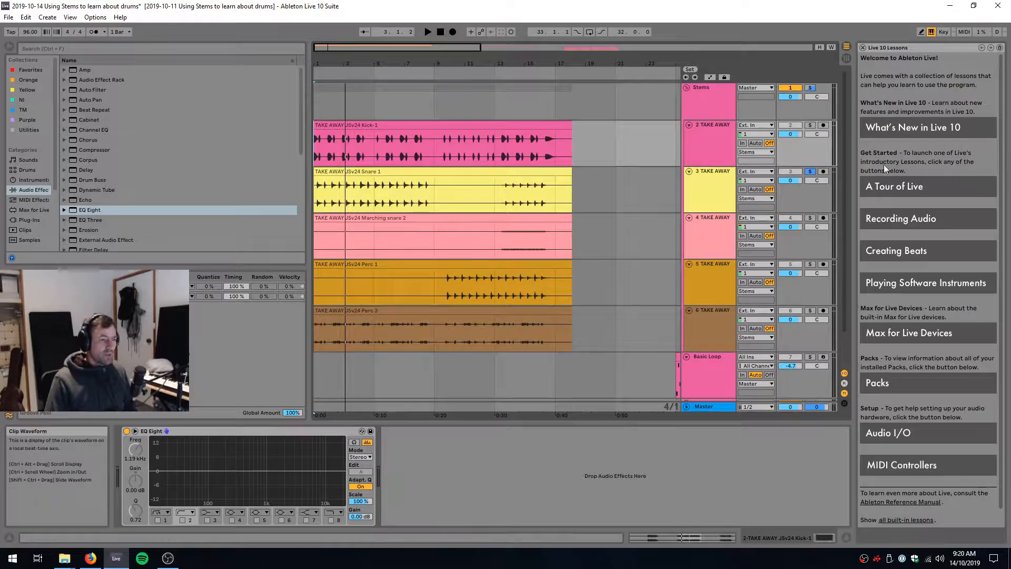
# Add an EQ Eight to the Snare 1 track and play it to view its spectrum
pyautogui.click(693, 175)
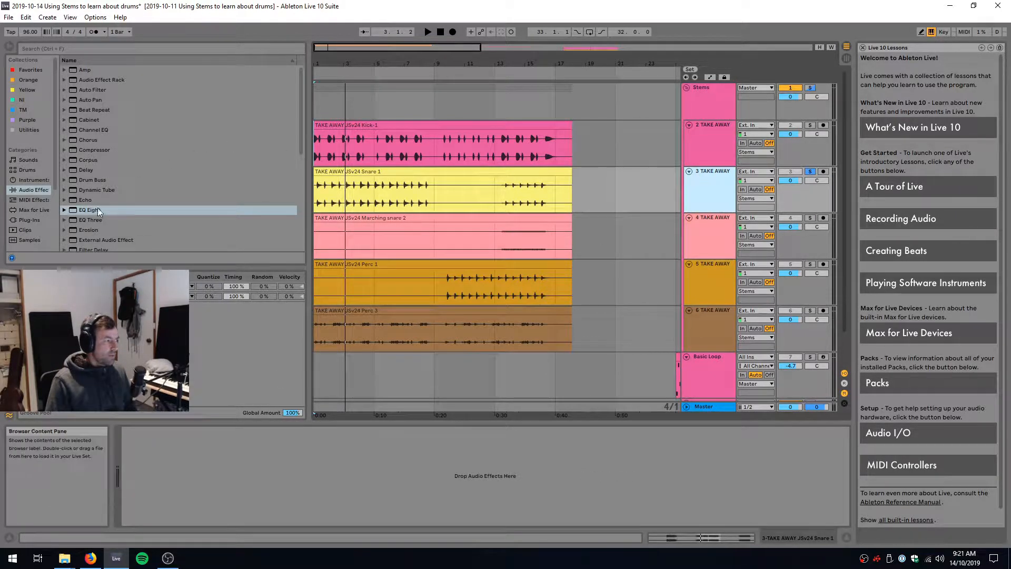
pyautogui.moveTo(97, 207); pyautogui.dragTo(242, 483)
pyautogui.press('space')
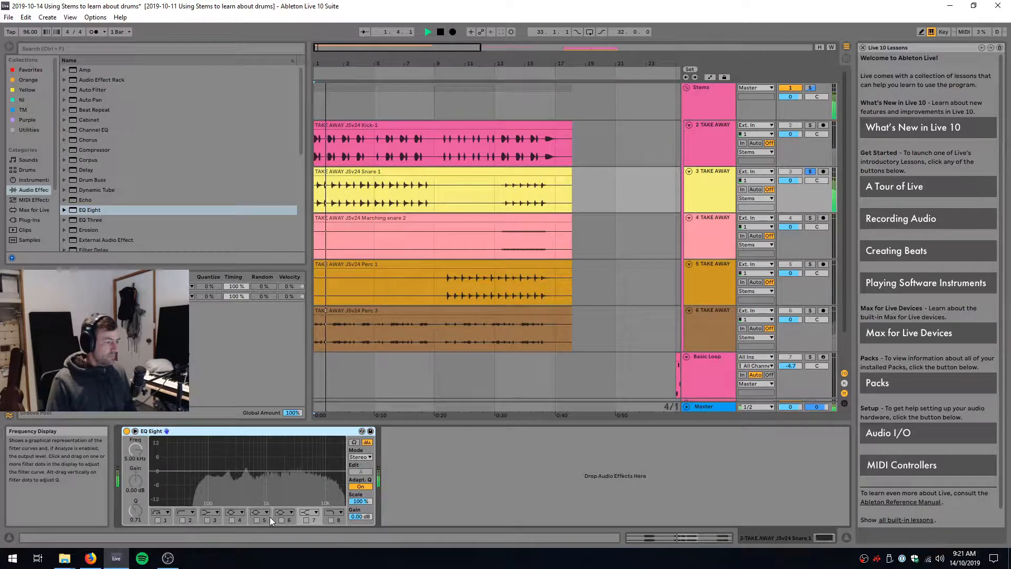
pyautogui.press('space')
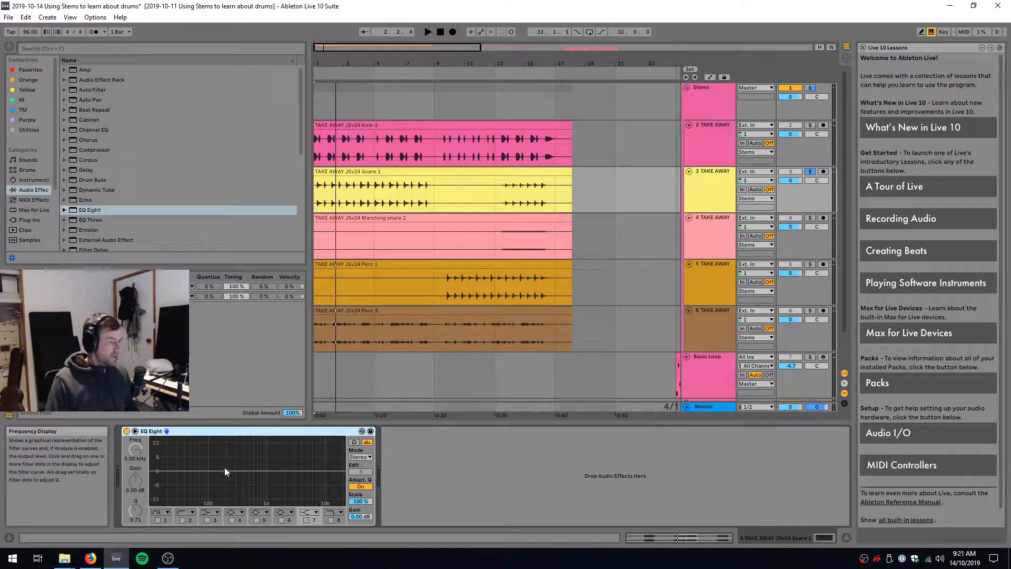
# Examine the snare's frequency content during playback in the expanded EQ Eight display, then collapse the display
pyautogui.doubleClick(280, 473)
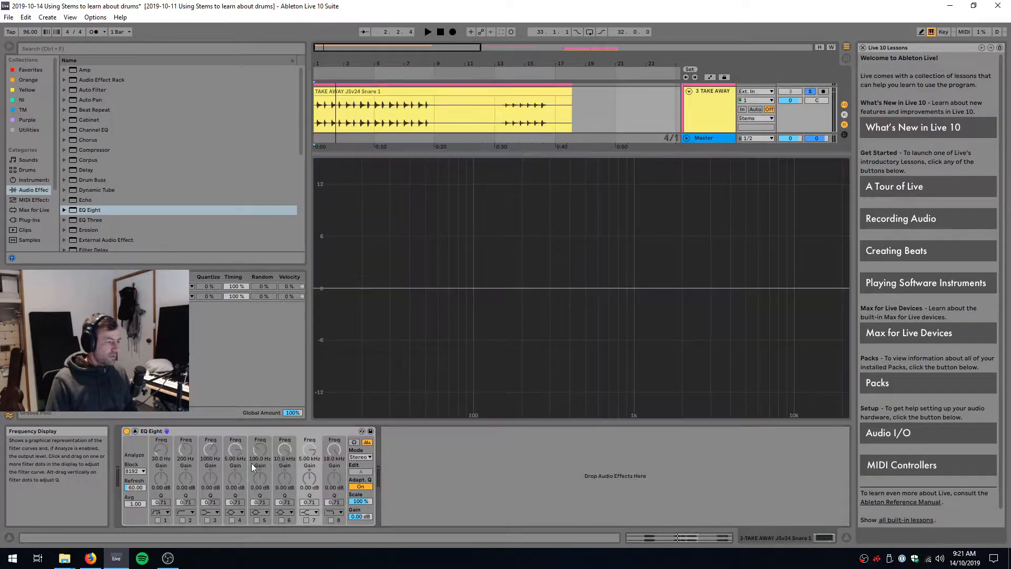
pyautogui.press('space')
pyautogui.press('space')
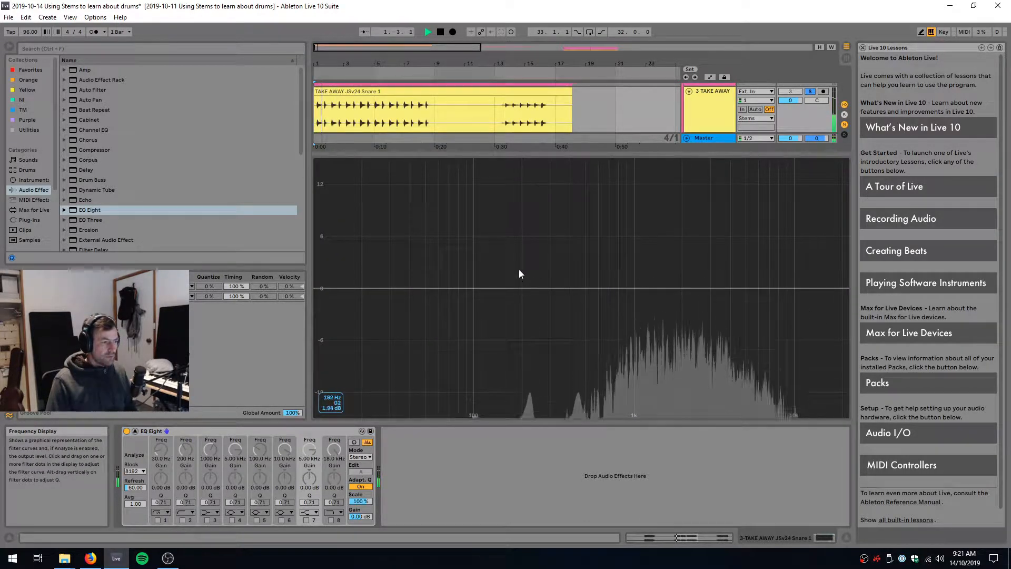
pyautogui.press('space')
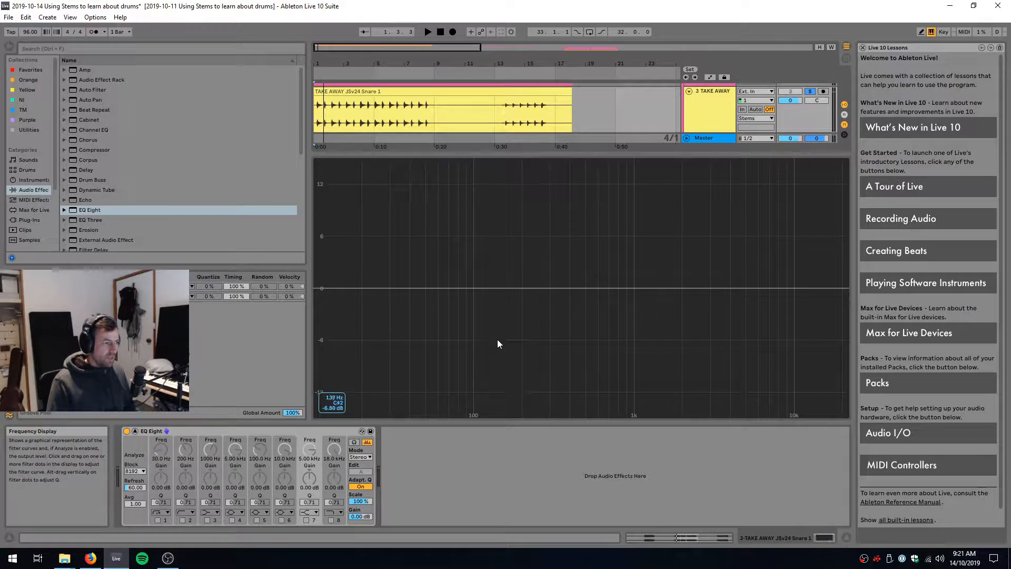
pyautogui.press('space')
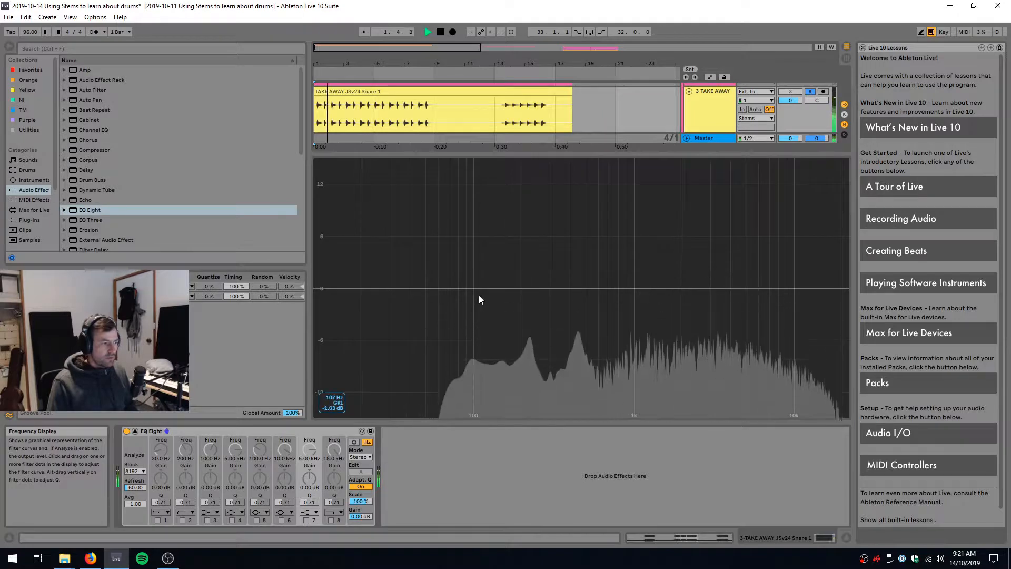
pyautogui.press('space')
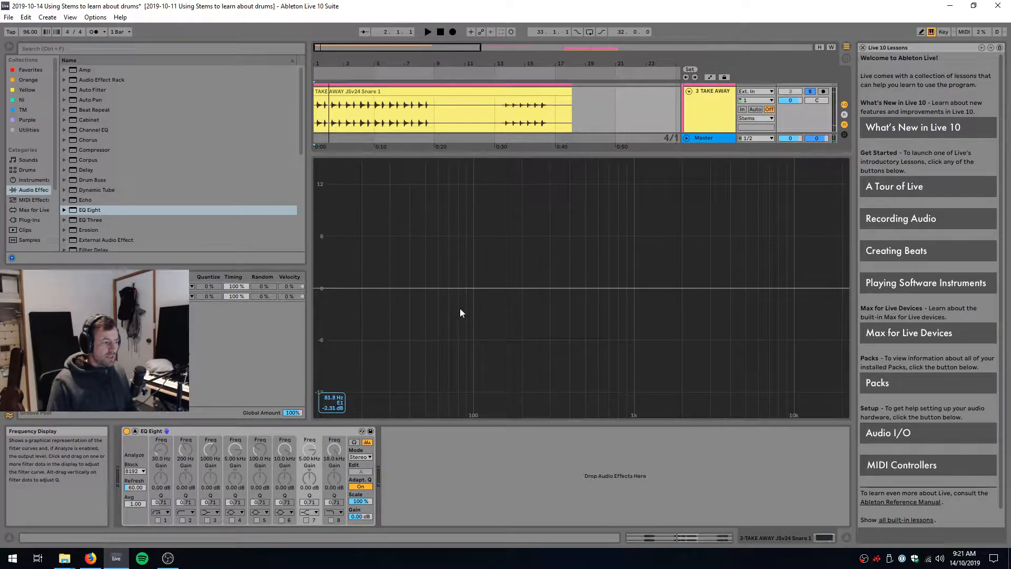
pyautogui.doubleClick(485, 273)
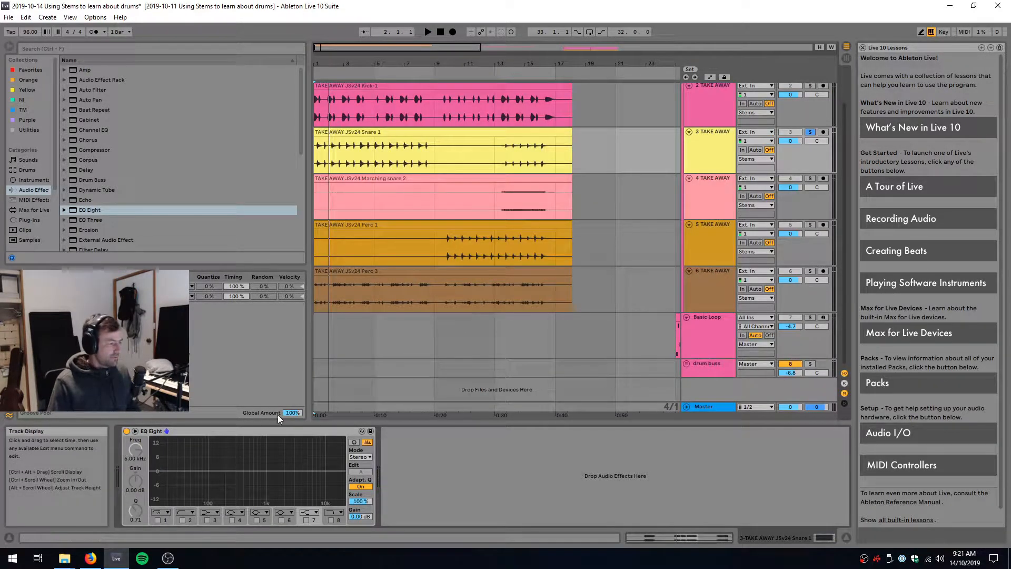
# Solo the Marching snare 2 track for listening from bar 13
pyautogui.click(498, 207)
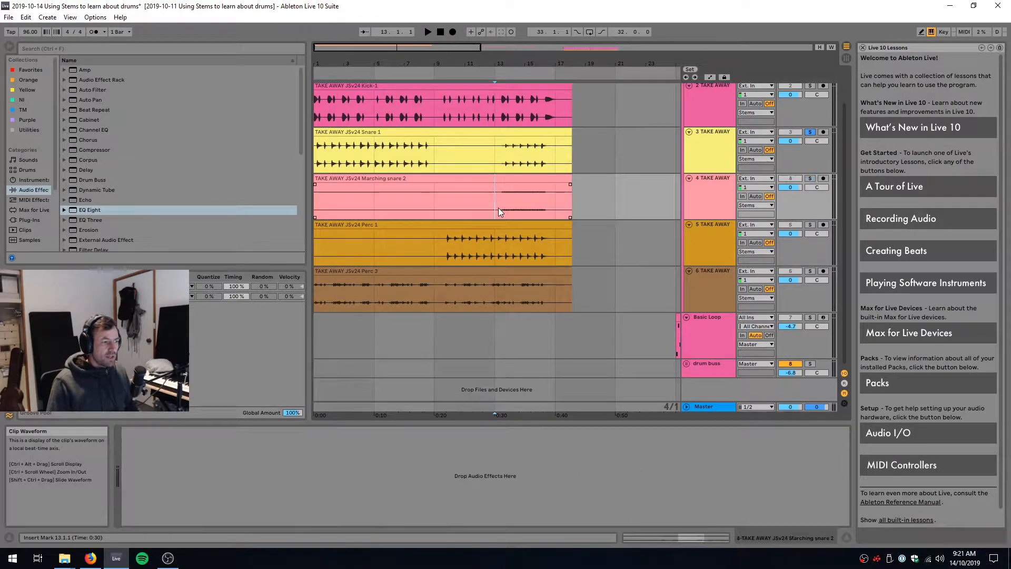
pyautogui.click(810, 179)
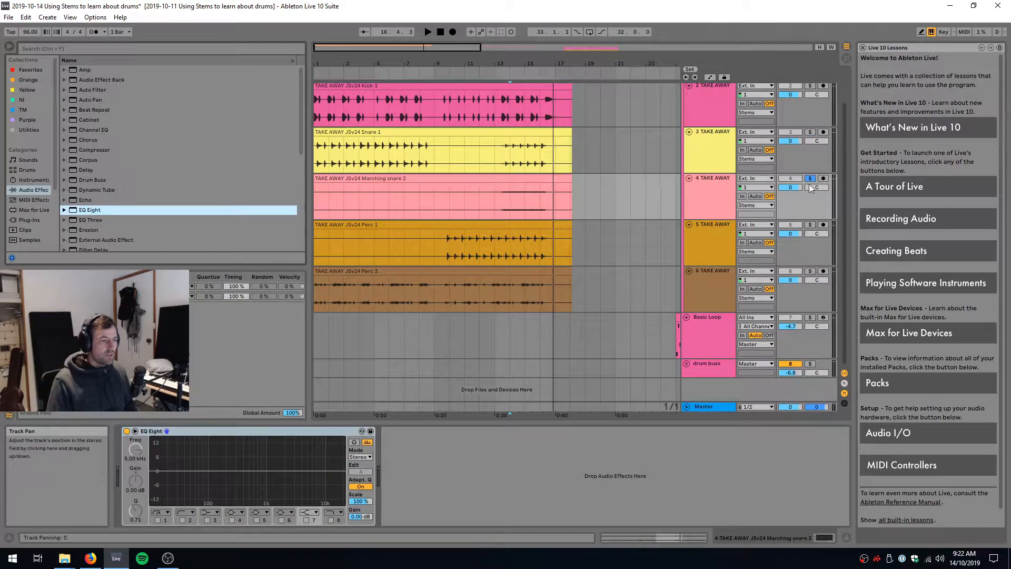
# Turn off the Marching snare solo and play all the stems together from bar 13
pyautogui.click(809, 179)
pyautogui.click(498, 195)
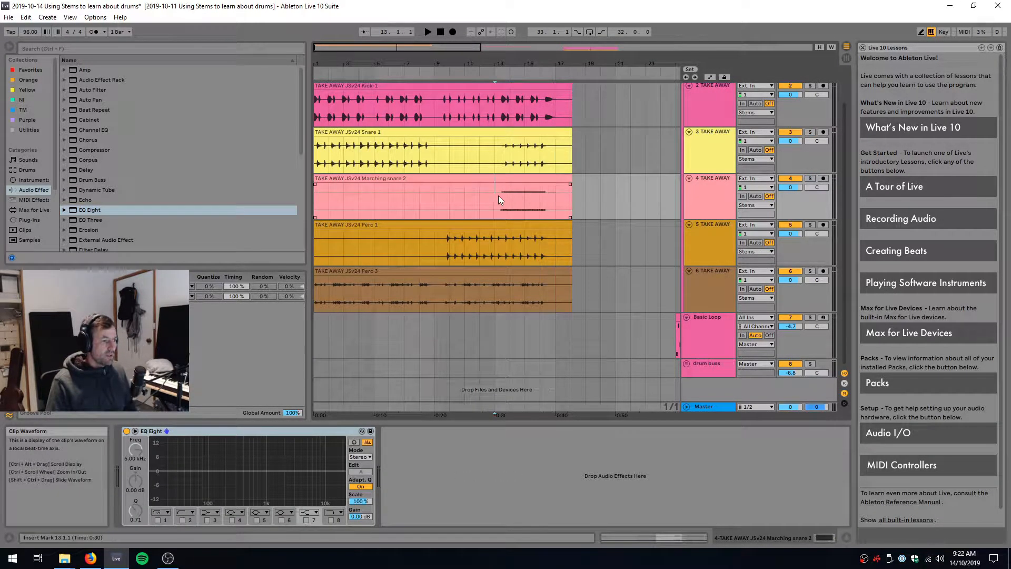
pyautogui.press('space')
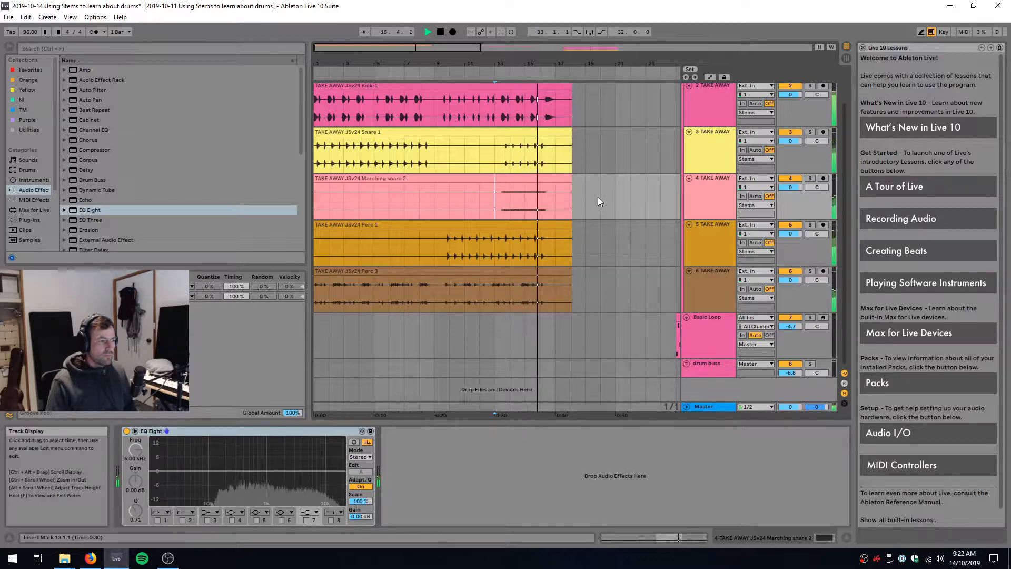
# Stop the full playback, solo the Marching snare 2 track and listen to it from bar 14
pyautogui.press('space')
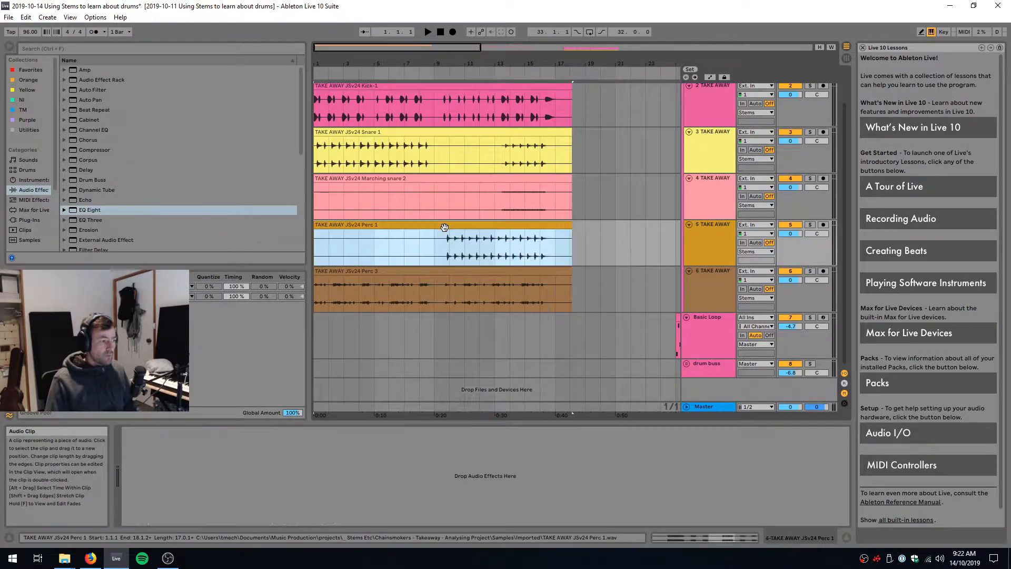
pyautogui.click(514, 198)
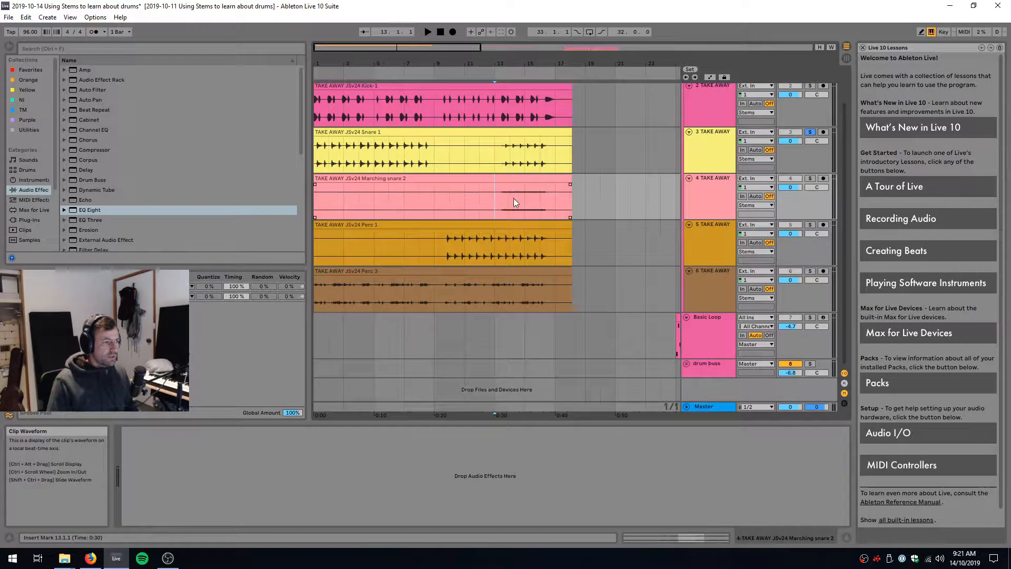
pyautogui.click(510, 206)
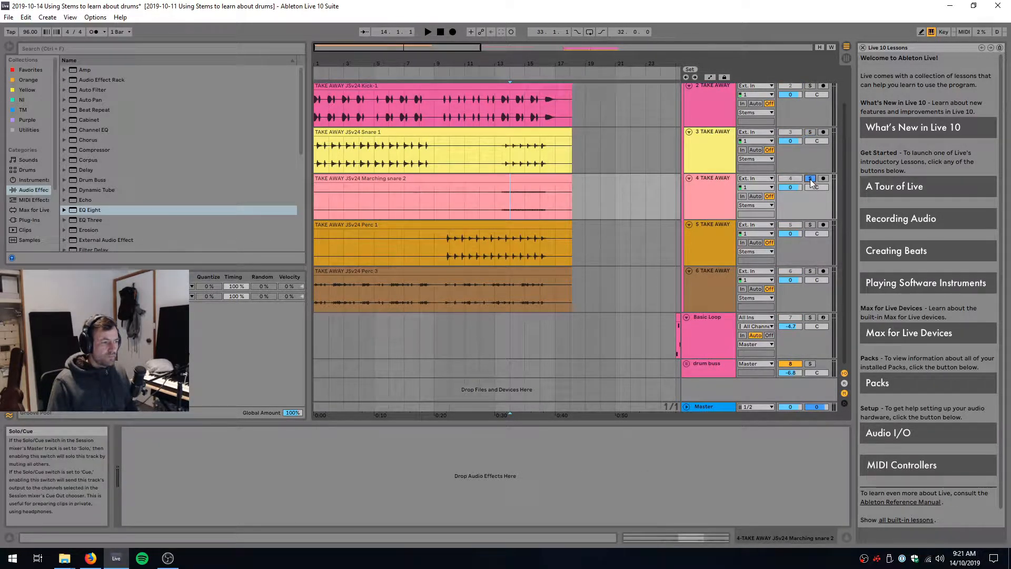
pyautogui.press('space')
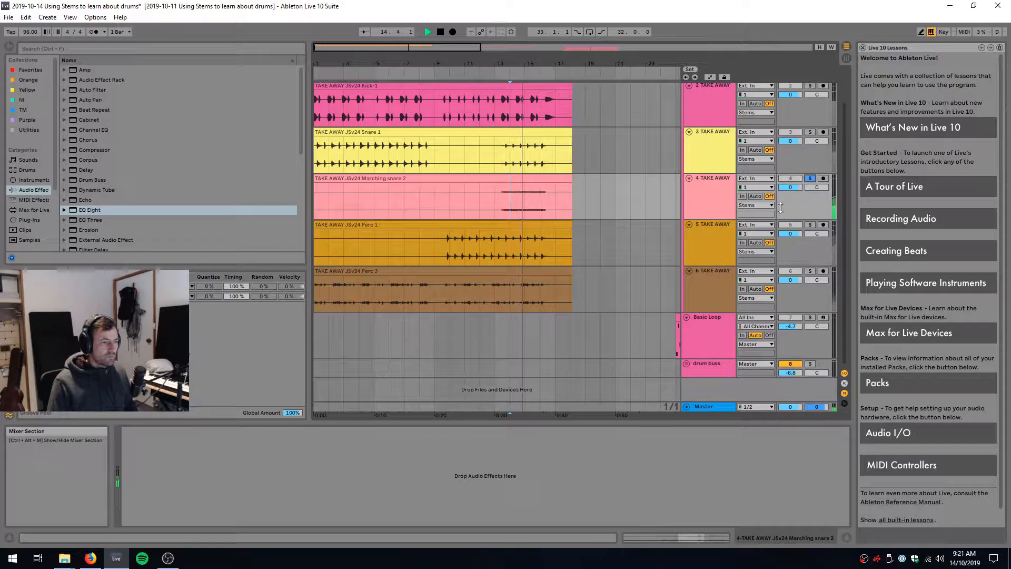
pyautogui.press('space')
# Add an EQ Eight to the Marching snare 2 track and play it to view its spectrum
pyautogui.click(714, 202)
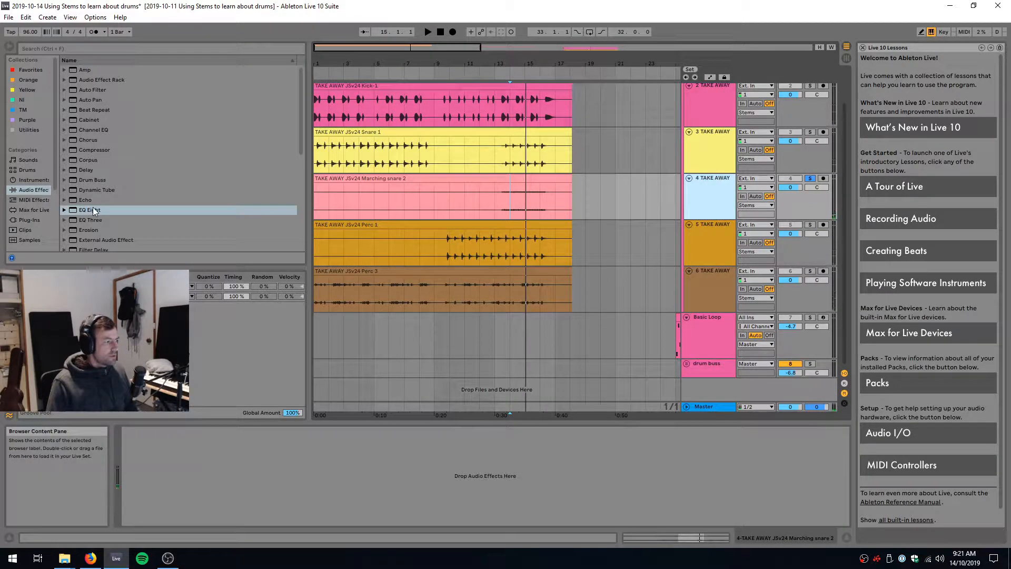
pyautogui.moveTo(92, 210); pyautogui.dragTo(313, 520)
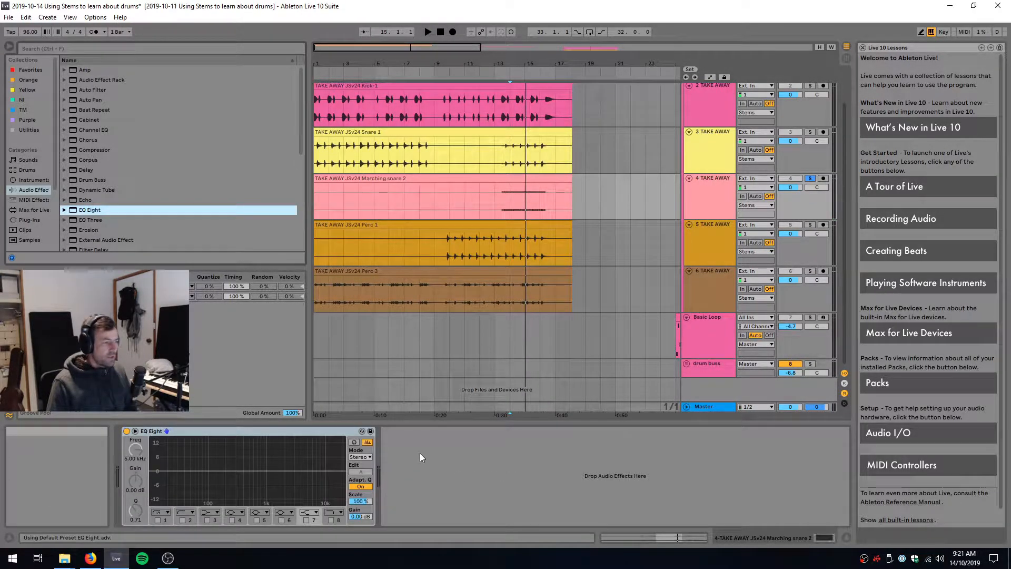
pyautogui.press('space')
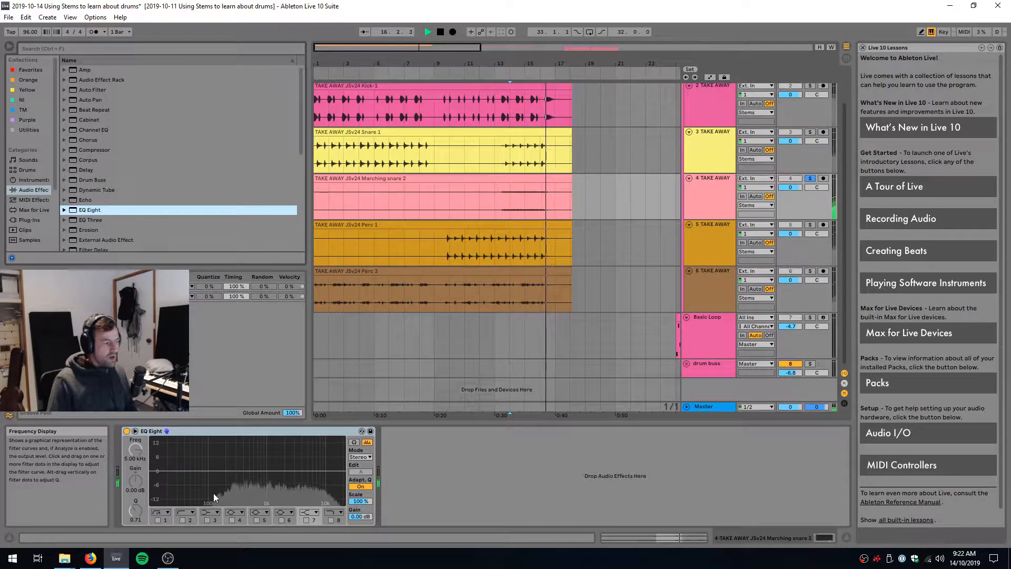
pyautogui.press('space')
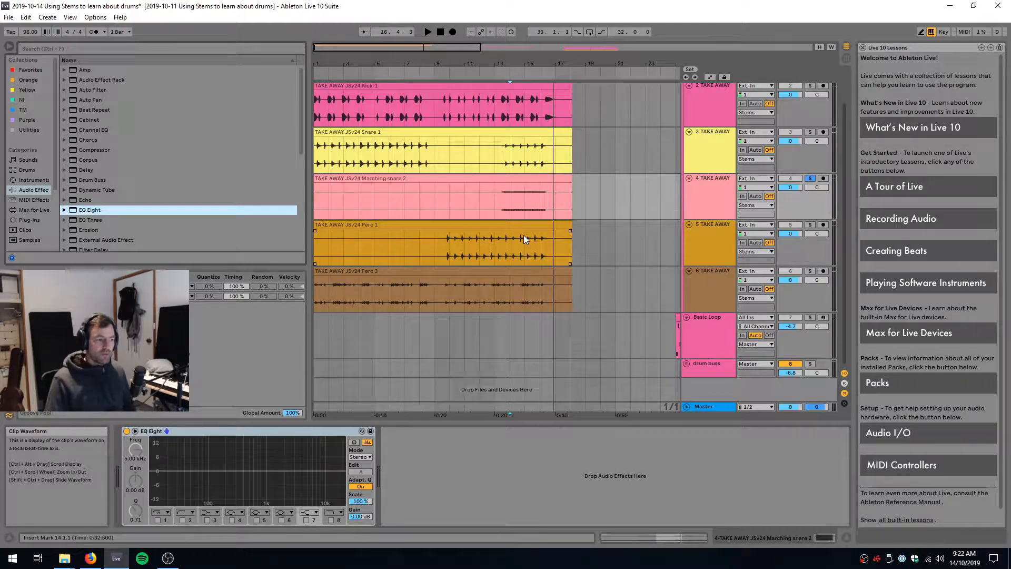
# Solo the Perc 1 track and listen to it from bar 10
pyautogui.click(440, 242)
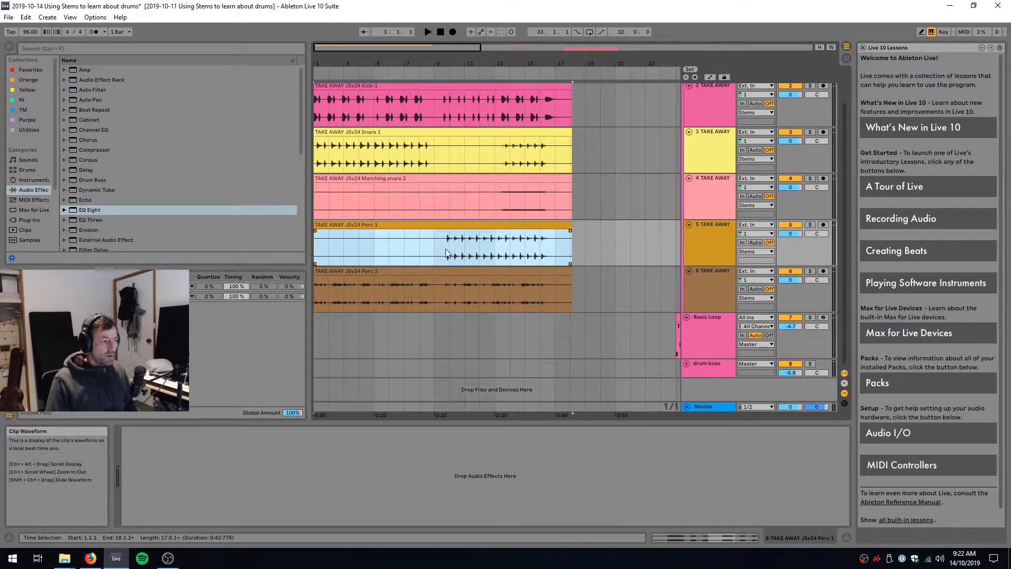
pyautogui.click(445, 249)
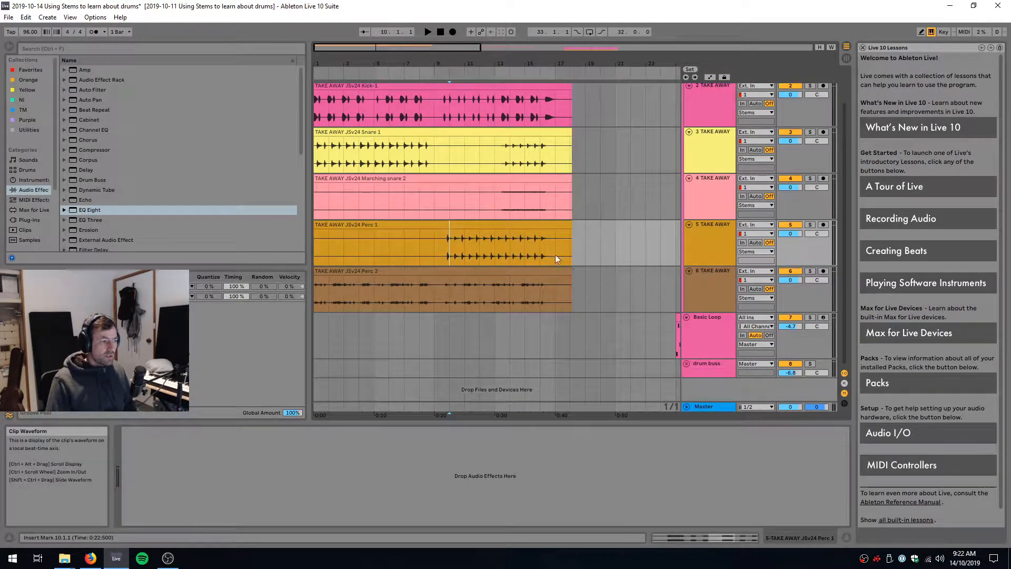
pyautogui.click(809, 224)
pyautogui.press('space')
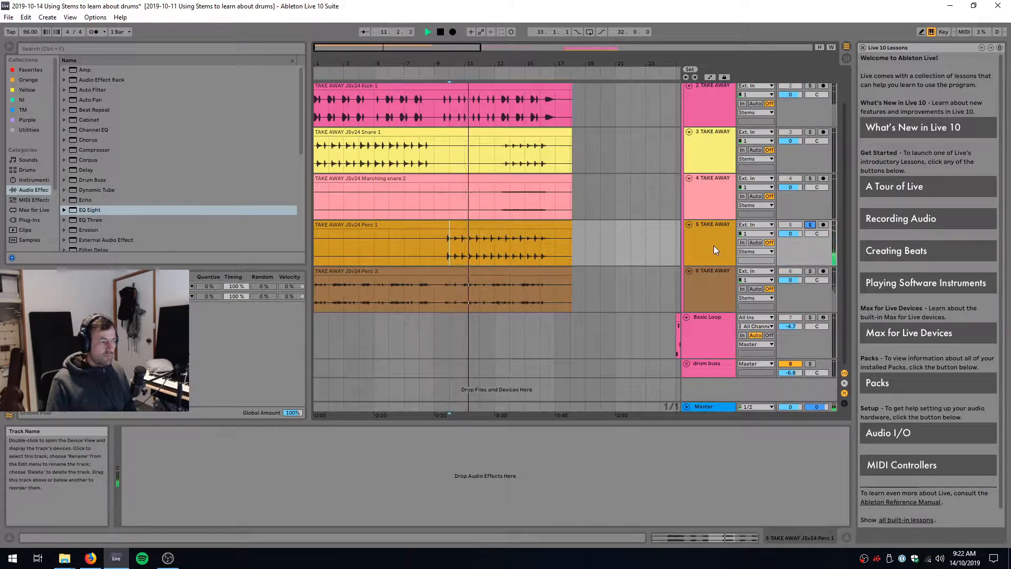
pyautogui.press('space')
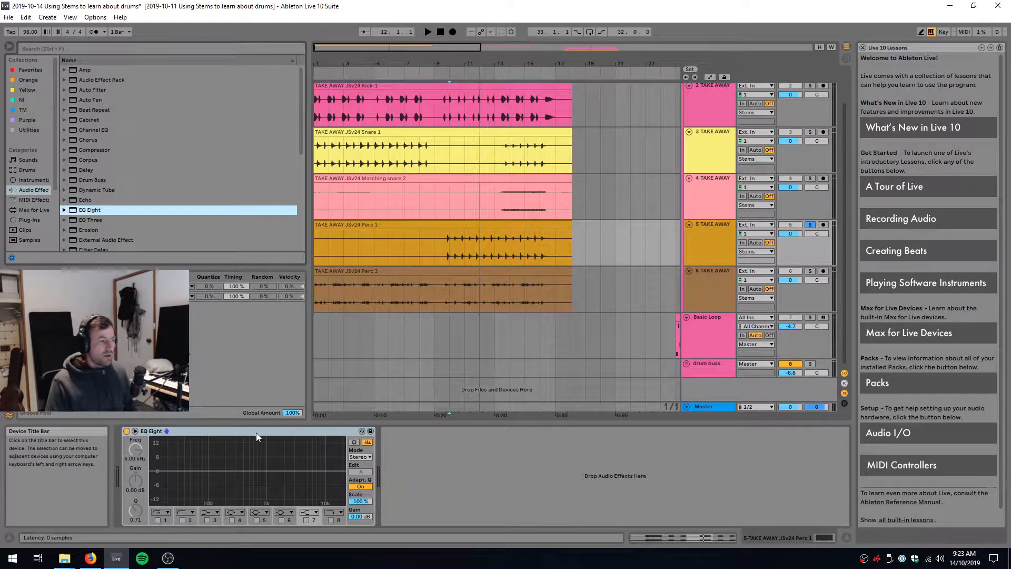
# Examine the frequency content of Perc 1 during playback in the expanded EQ Eight display, then collapse the display
pyautogui.press('space')
pyautogui.doubleClick(244, 454)
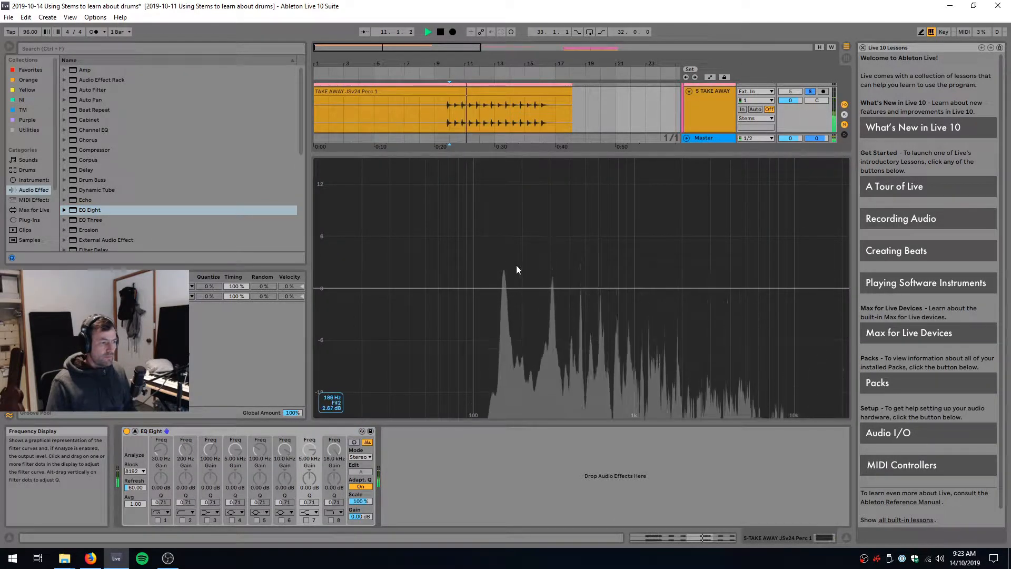
pyautogui.press('space')
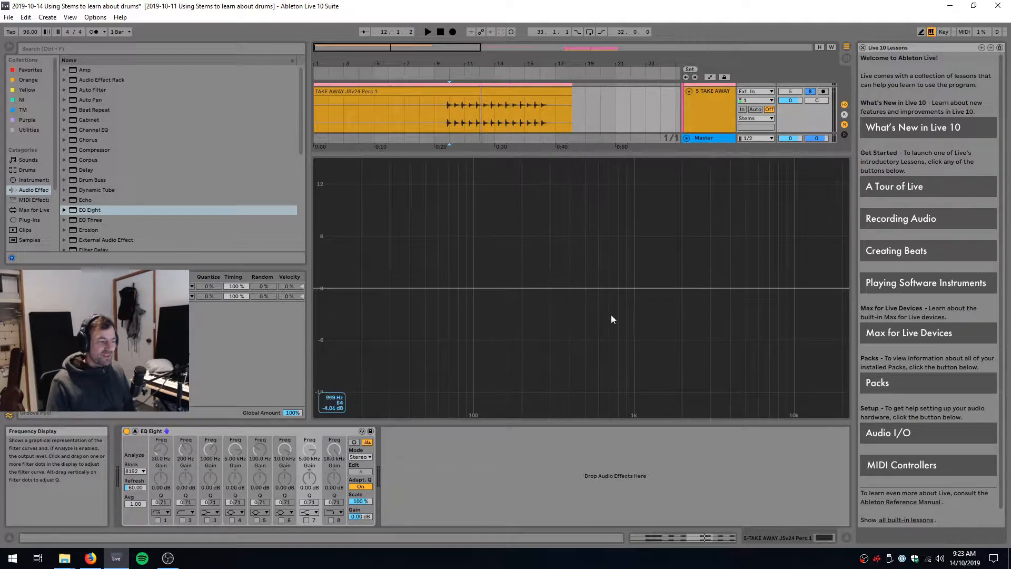
pyautogui.doubleClick(612, 336)
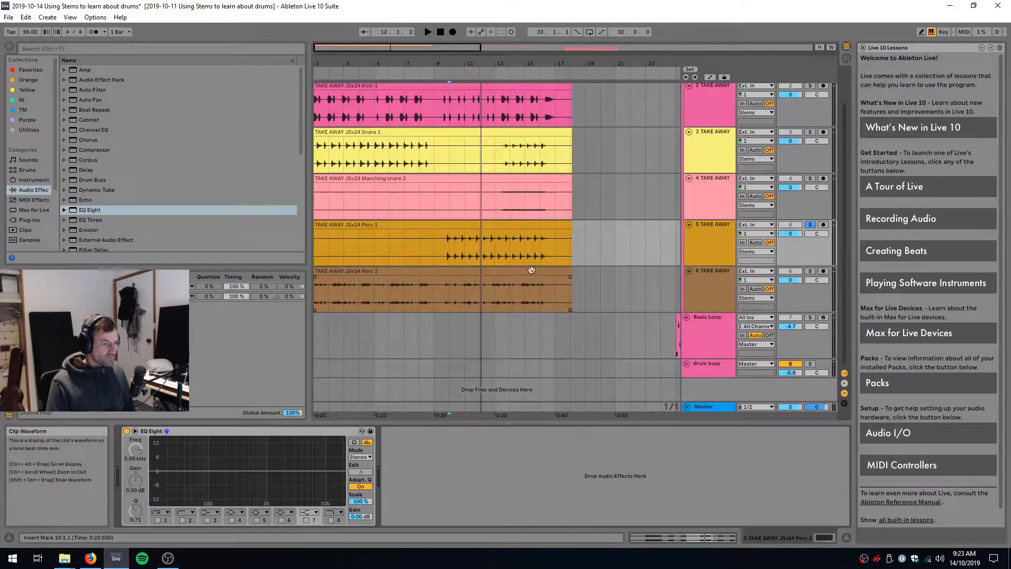
# Turn off the Perc 1 solo and play all the stems together from bar 8, then again from bar 14
pyautogui.click(500, 224)
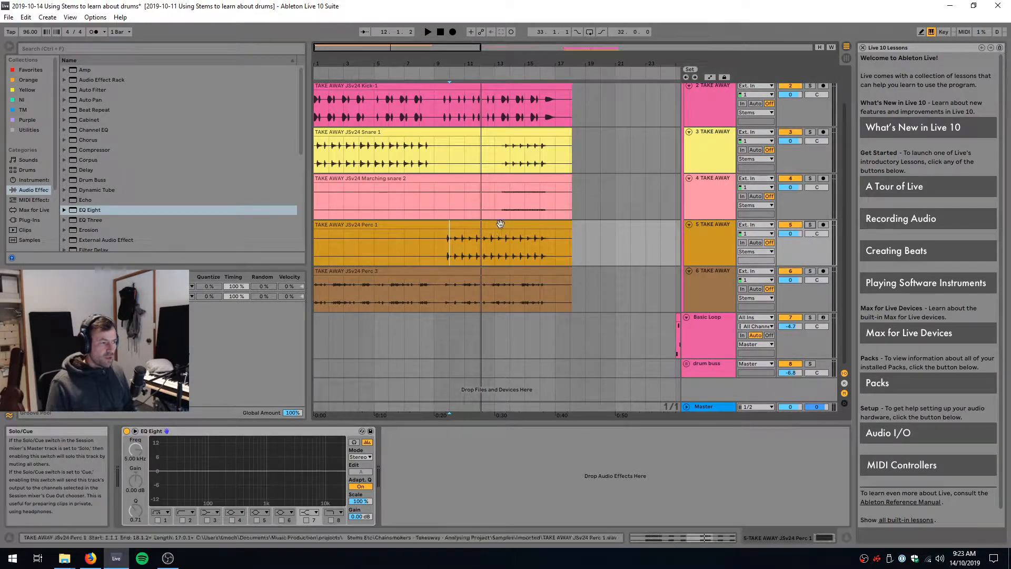
pyautogui.click(419, 204)
pyautogui.press('space')
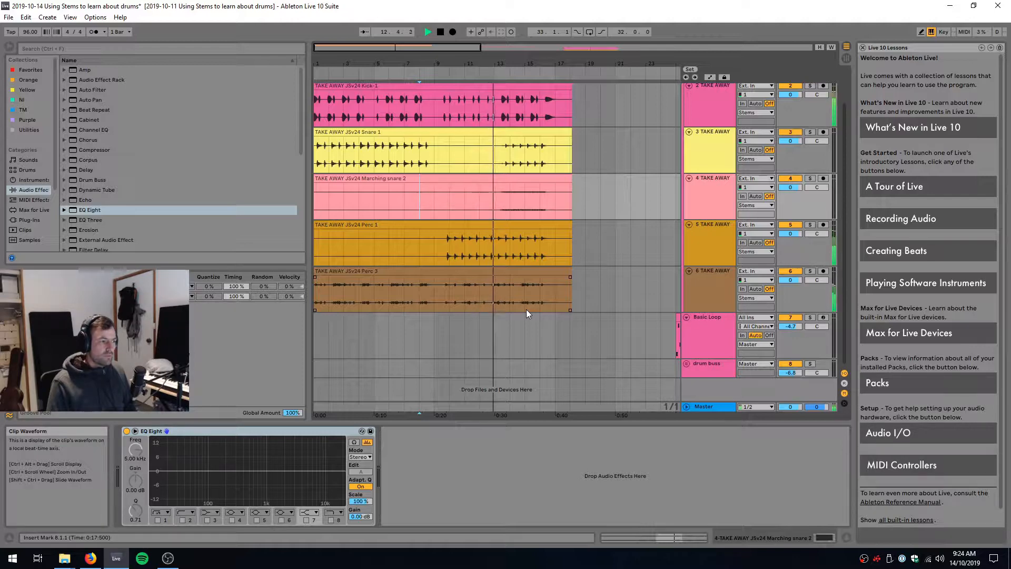
pyautogui.press('space')
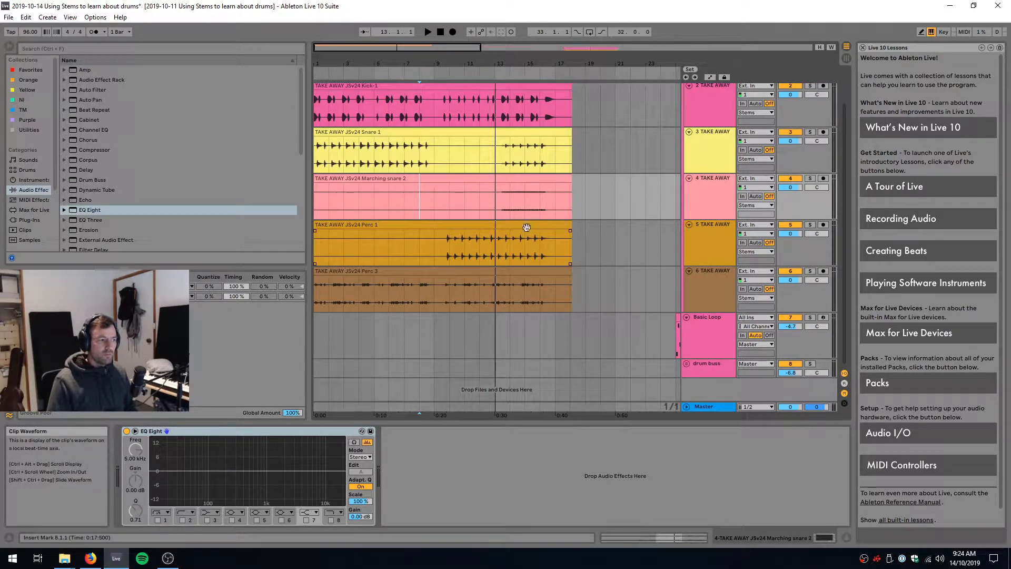
pyautogui.click(509, 161)
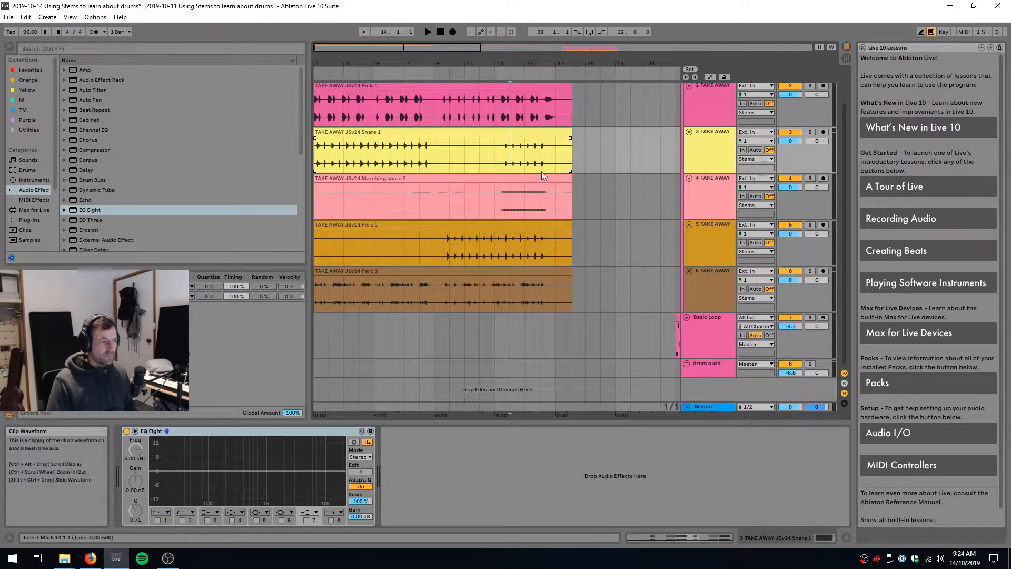
pyautogui.press('space')
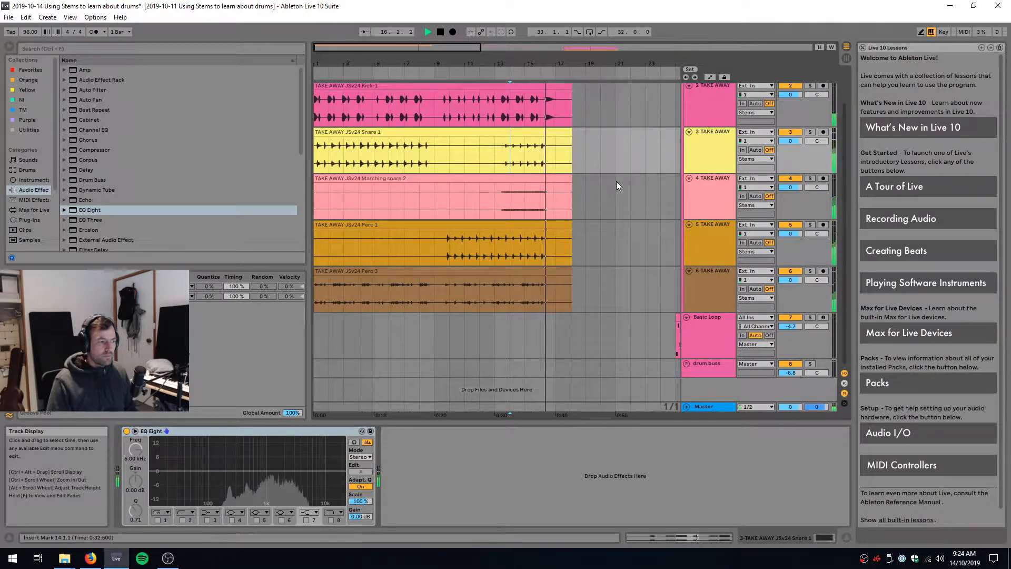
pyautogui.press('space')
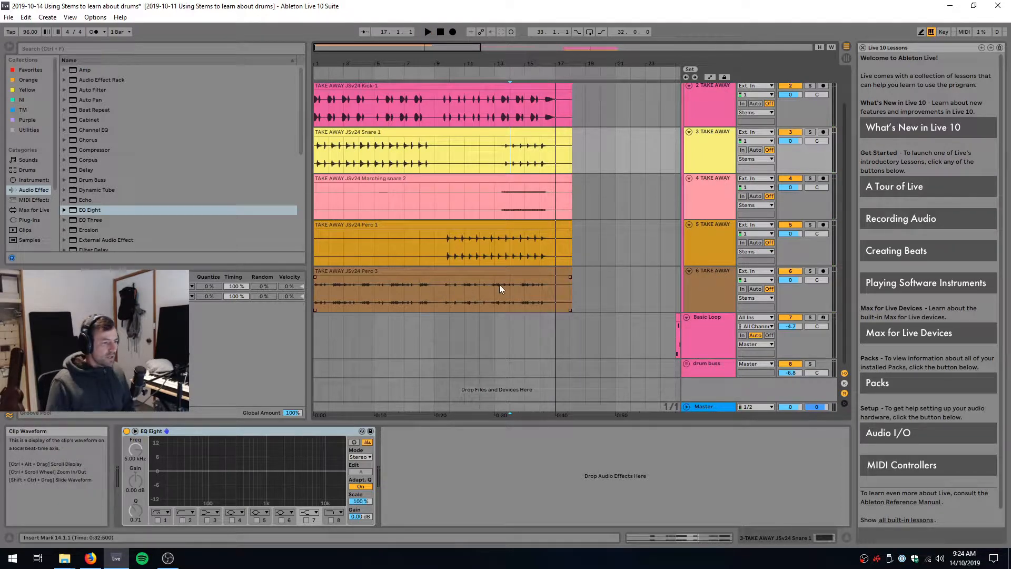
# Solo the percussion stem on track 6 and examine its spectrum from bar 1 in the expanded EQ Eight display
pyautogui.click(810, 271)
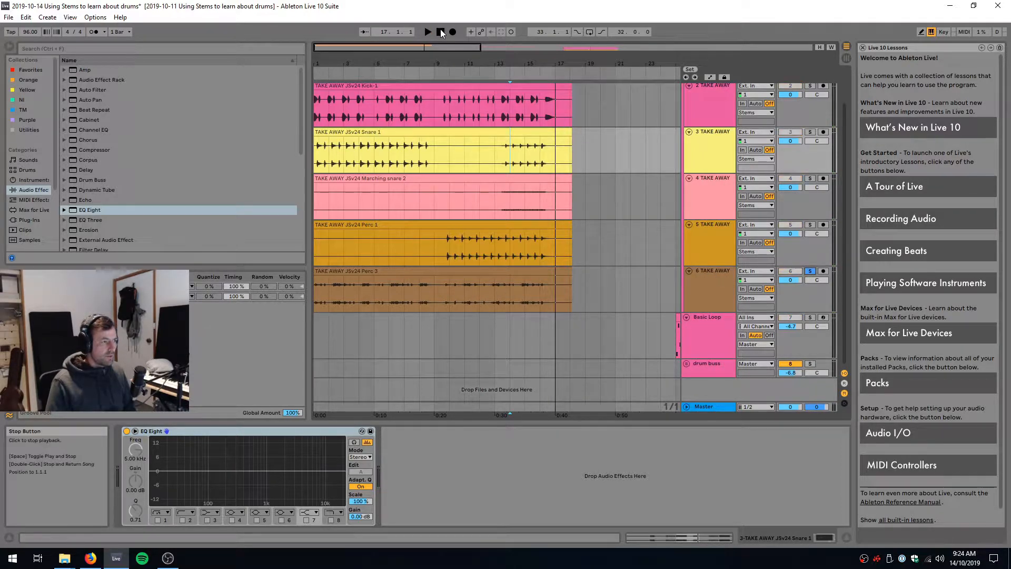
pyautogui.click(516, 289)
pyautogui.press('space')
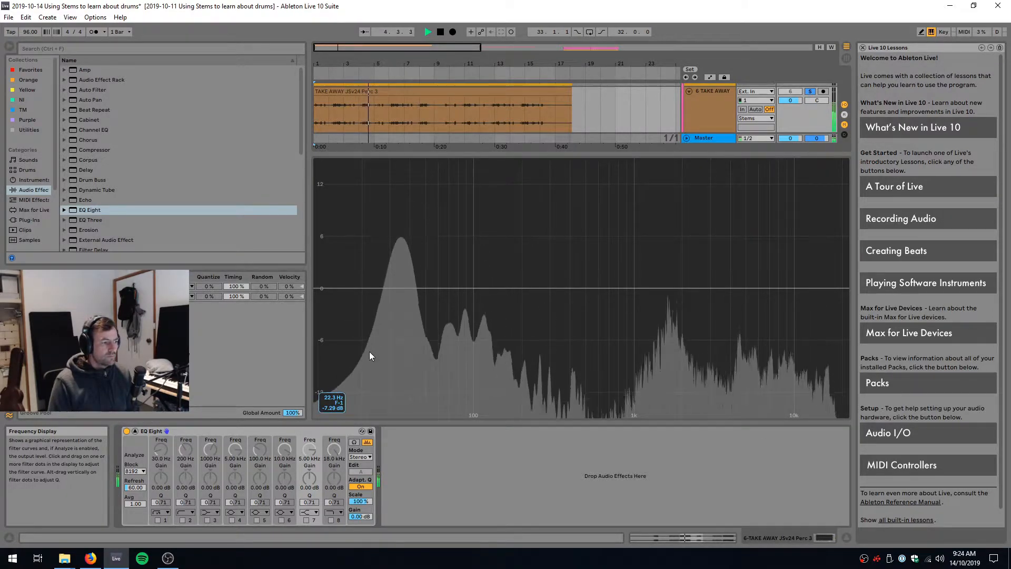
pyautogui.press('space')
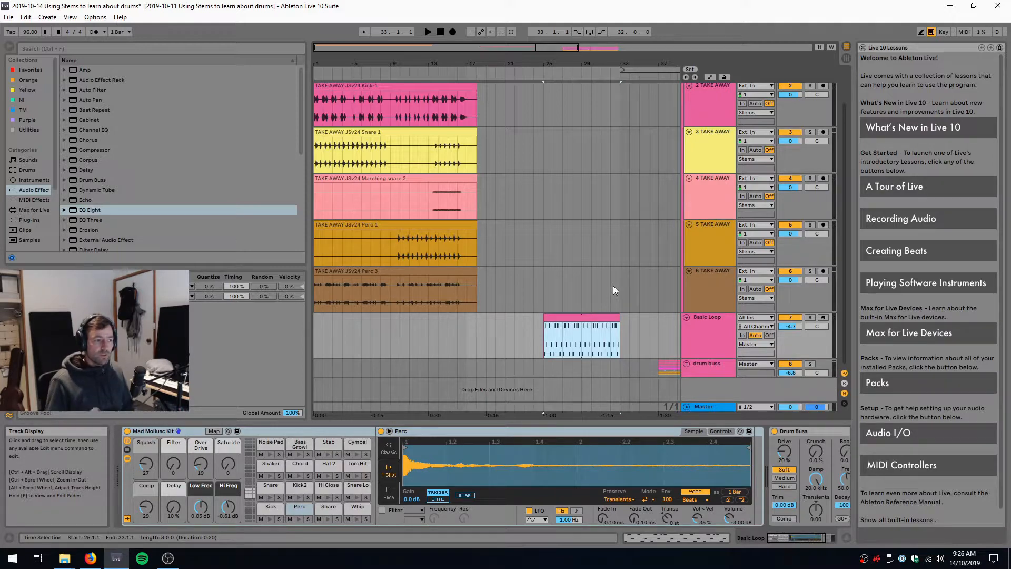
# Play the Basic Loop clip, then solo the Kick track in the drum buss group and listen from bar 37
pyautogui.press('space')
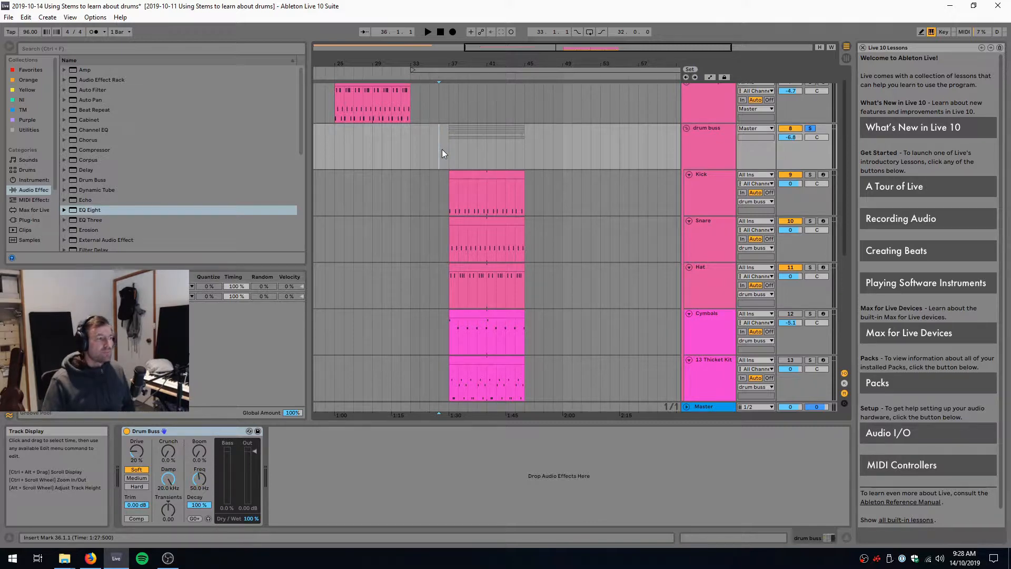
pyautogui.click(449, 152)
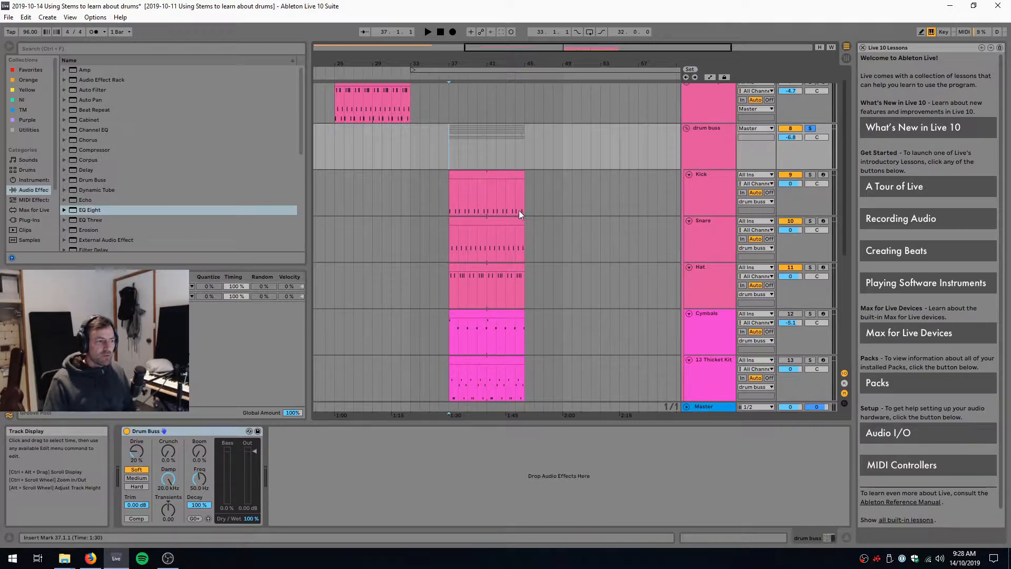
pyautogui.click(707, 194)
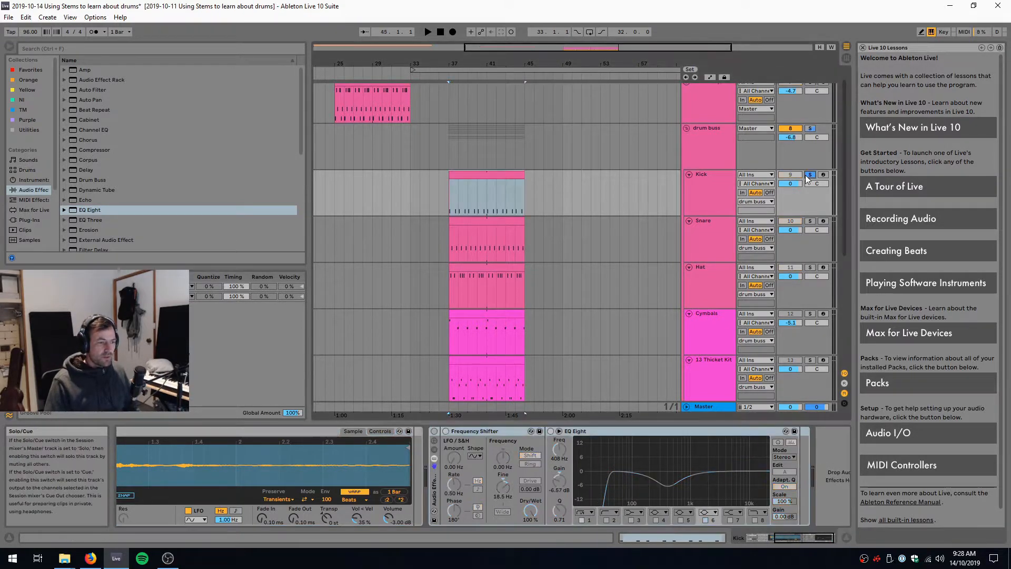
pyautogui.press('space')
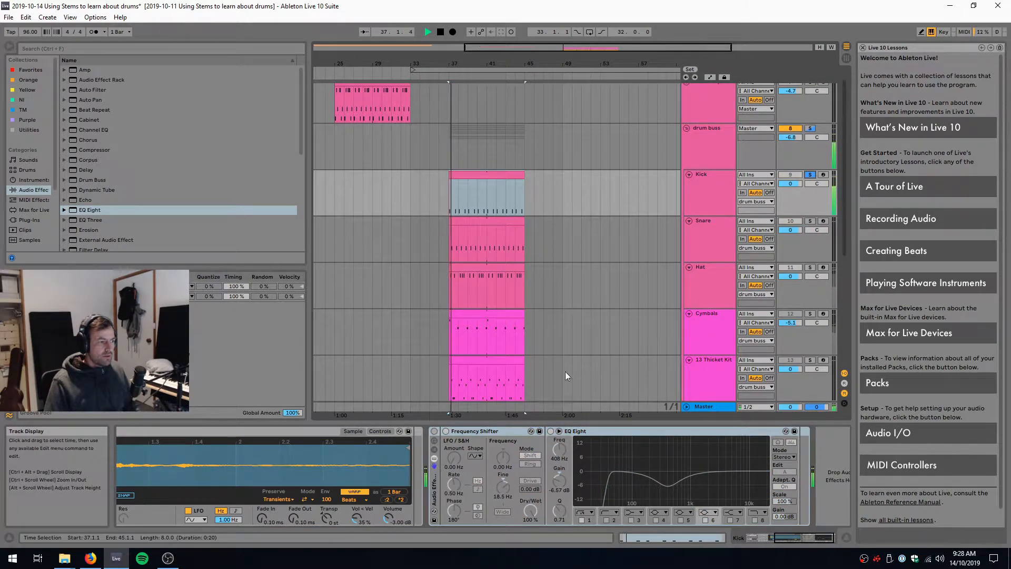
pyautogui.press('space')
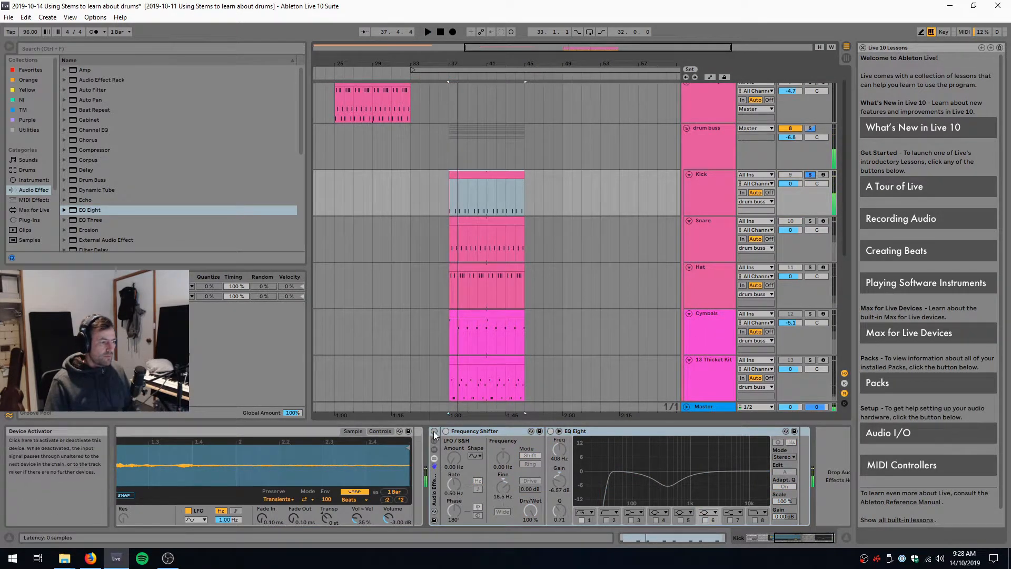
# Switch on the Kick's effect rack with Frequency Shifter and EQ Eight, listen to the processed kick, and switch the rack off again
pyautogui.click(435, 431)
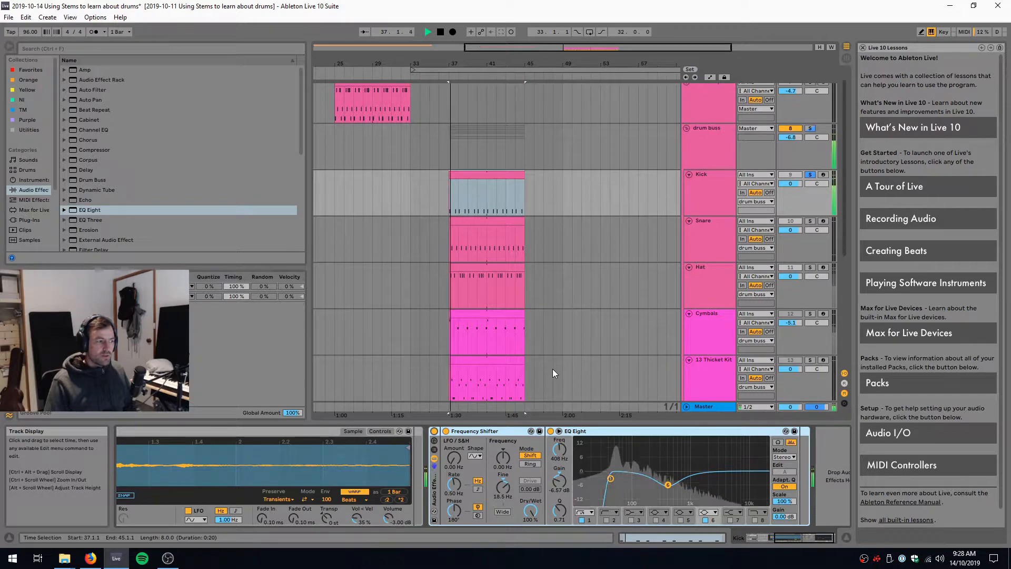
pyautogui.press('space')
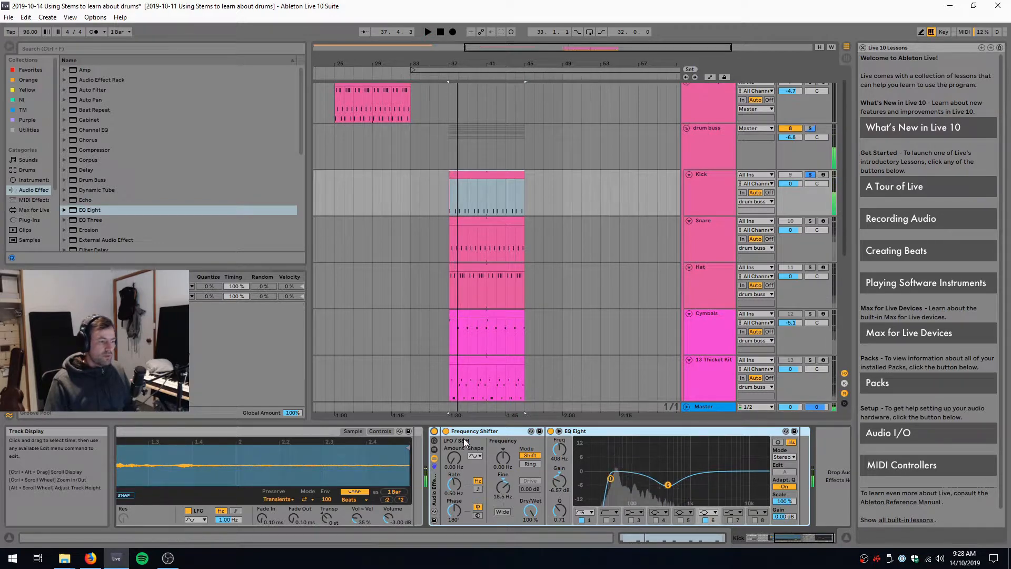
pyautogui.click(434, 431)
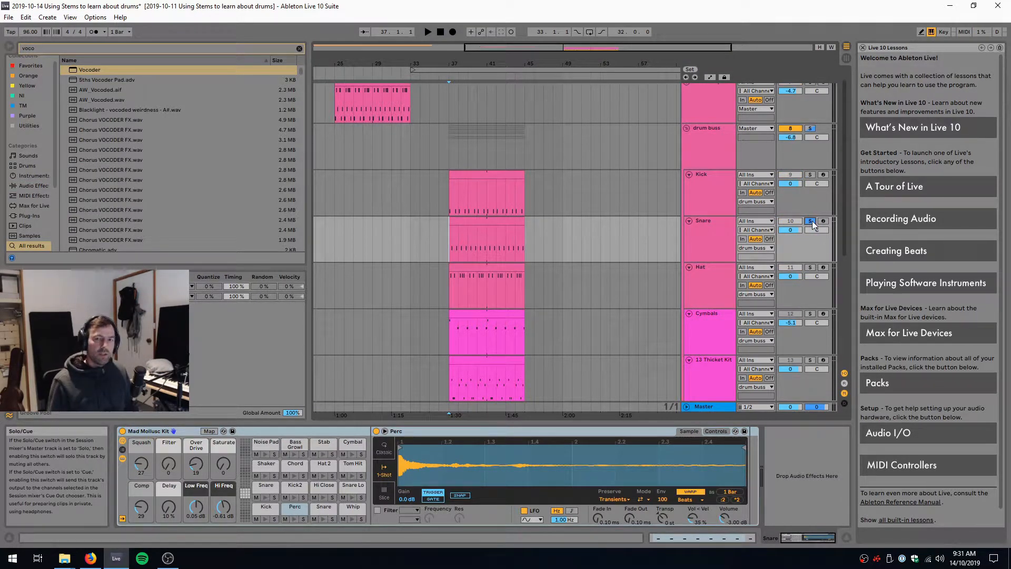
# Play the soloed Snare track from bar 37, then paste the effect rack containing EQ Eight, Vocoder and Reverb onto it
pyautogui.press('space')
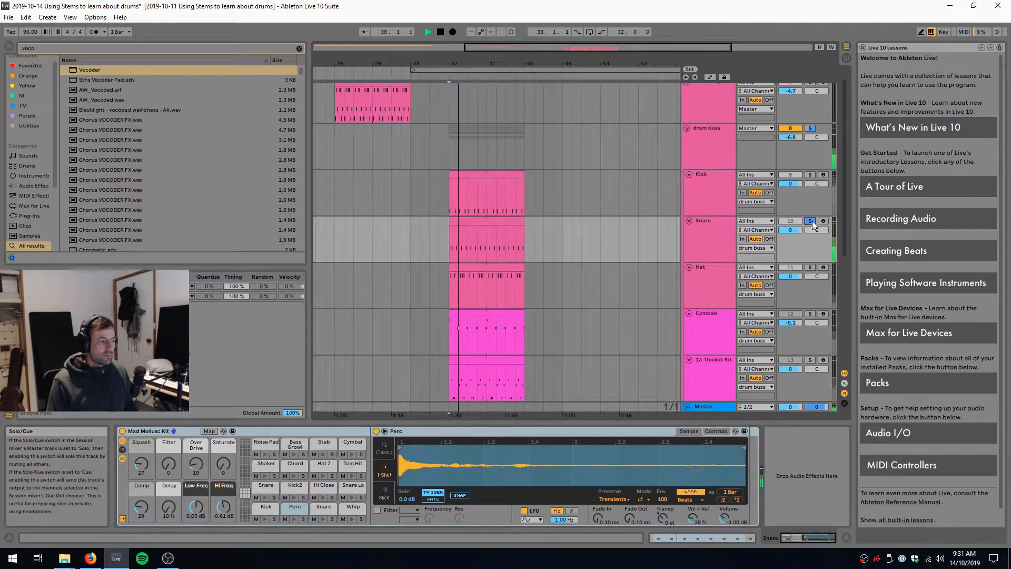
pyautogui.press('space')
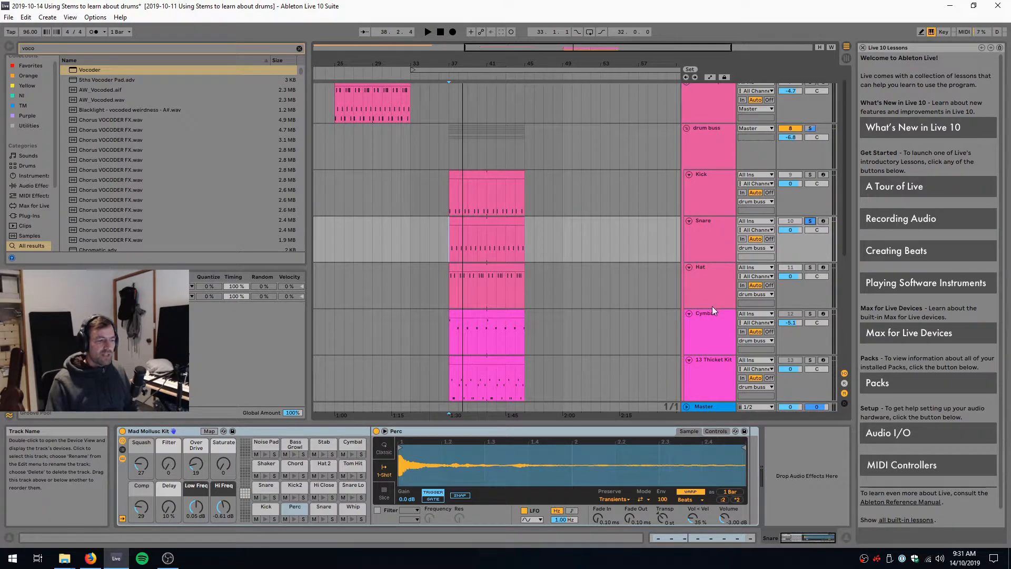
pyautogui.click(806, 486)
pyautogui.hotkey('ctrl', 'v')
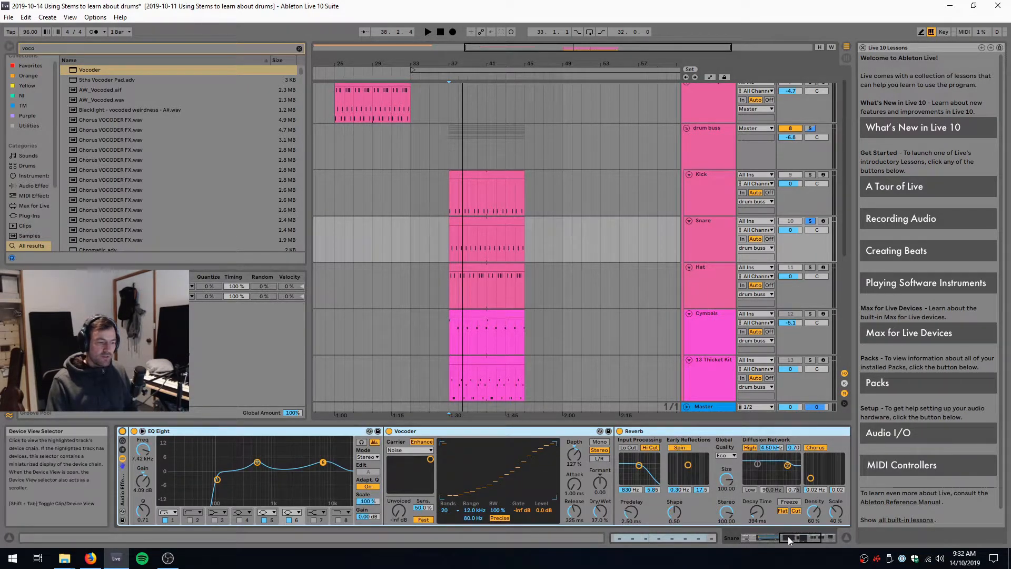
# Look over the Snare's effect rack, then compare the snare from bar 37 with the rack switched off and on again
pyautogui.moveTo(787, 536); pyautogui.dragTo(807, 538)
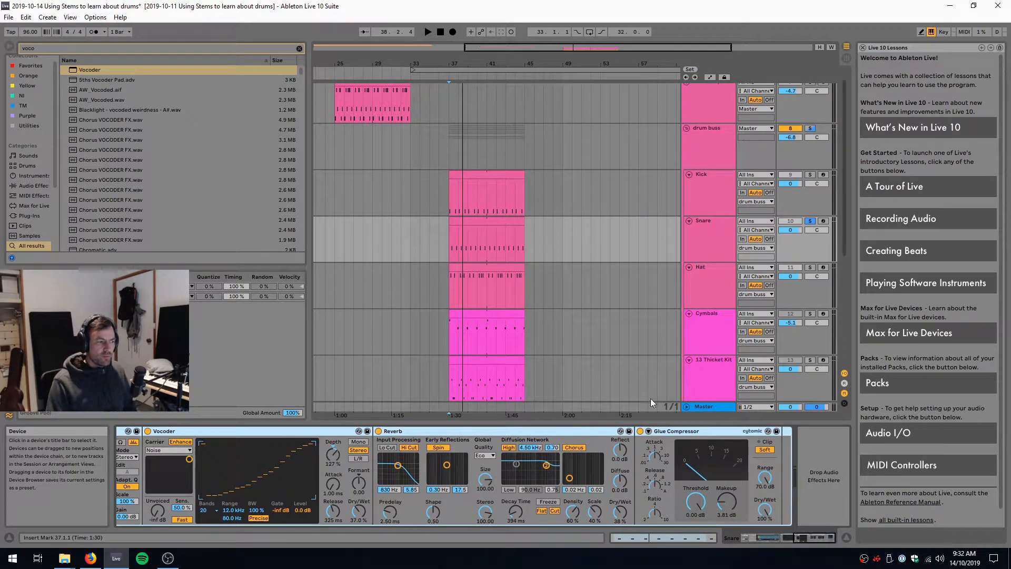
pyautogui.moveTo(813, 537); pyautogui.dragTo(788, 539)
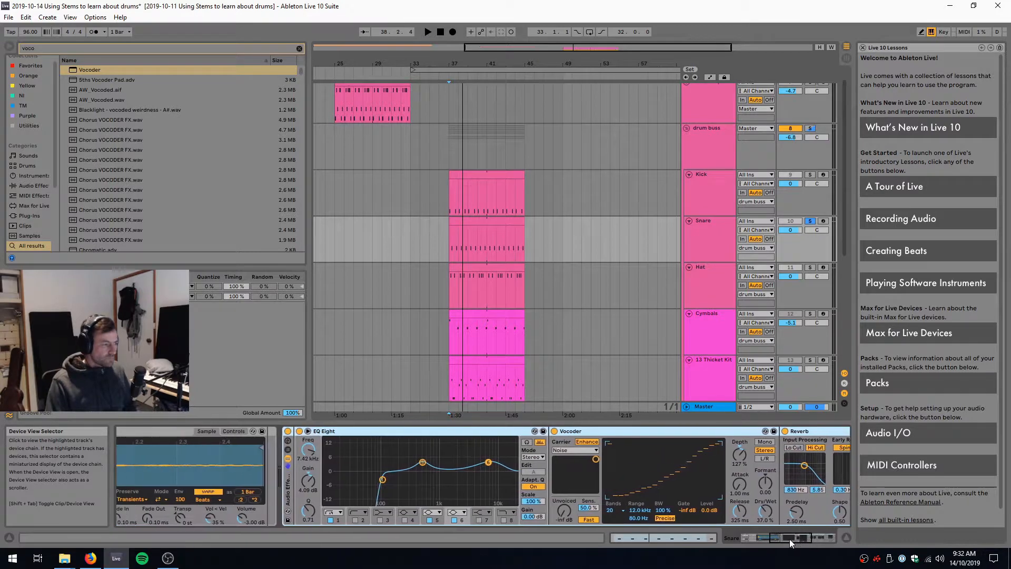
pyautogui.click(475, 230)
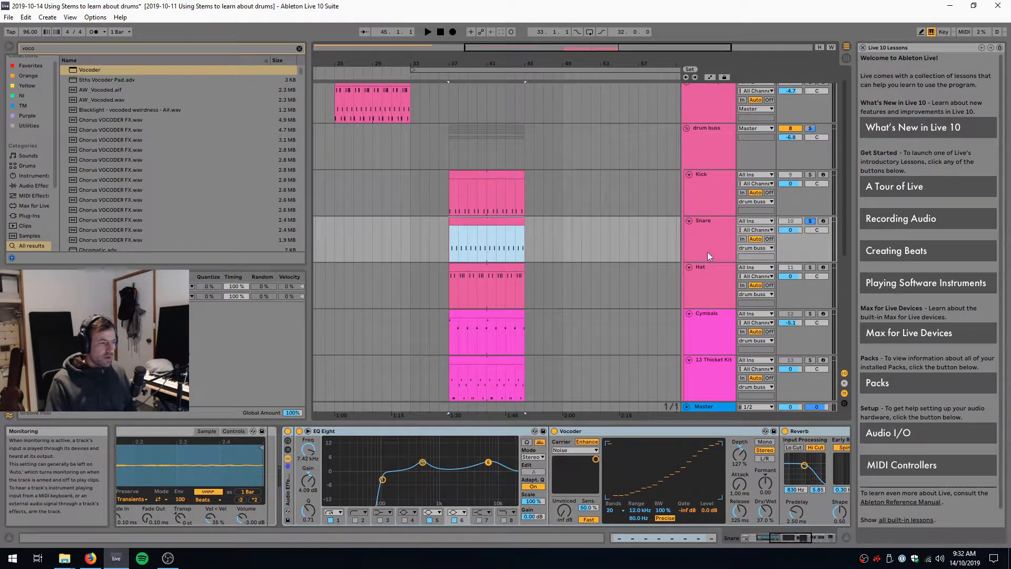
pyautogui.click(288, 432)
pyautogui.press('space')
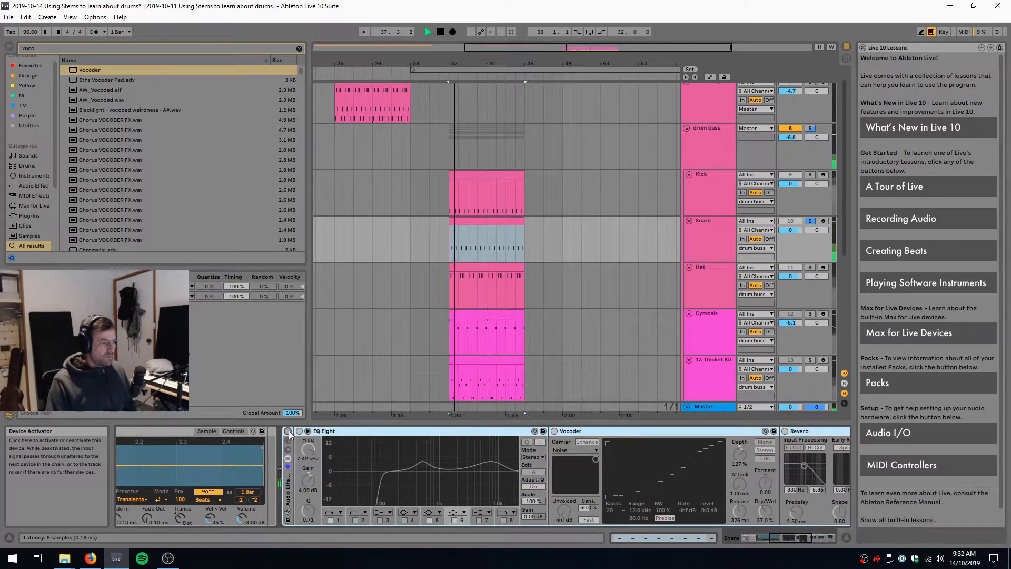
pyautogui.click(288, 432)
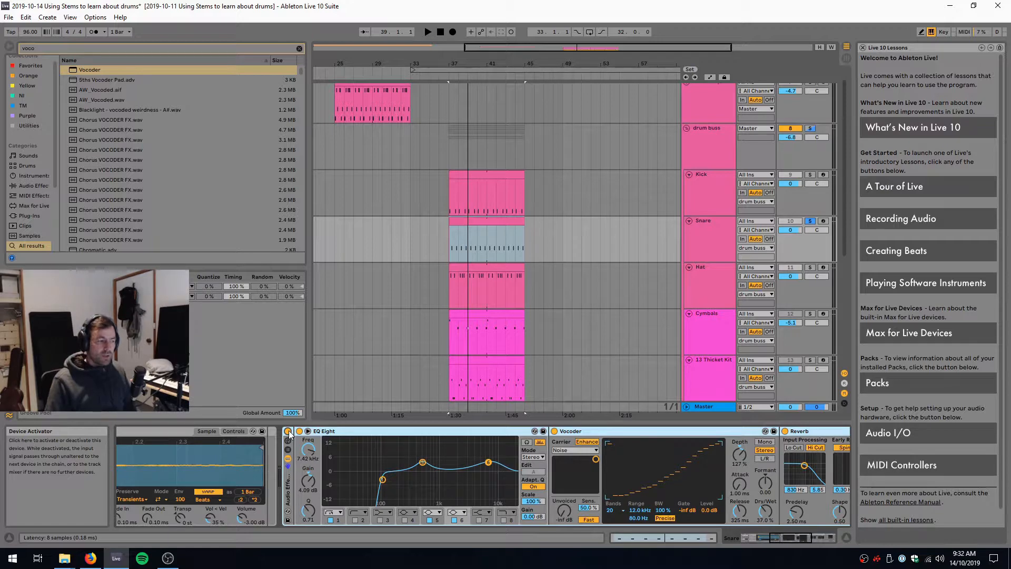
# Solo the Hat track and listen from bar 37 with its EQ Eight switched off and then on
pyautogui.click(708, 284)
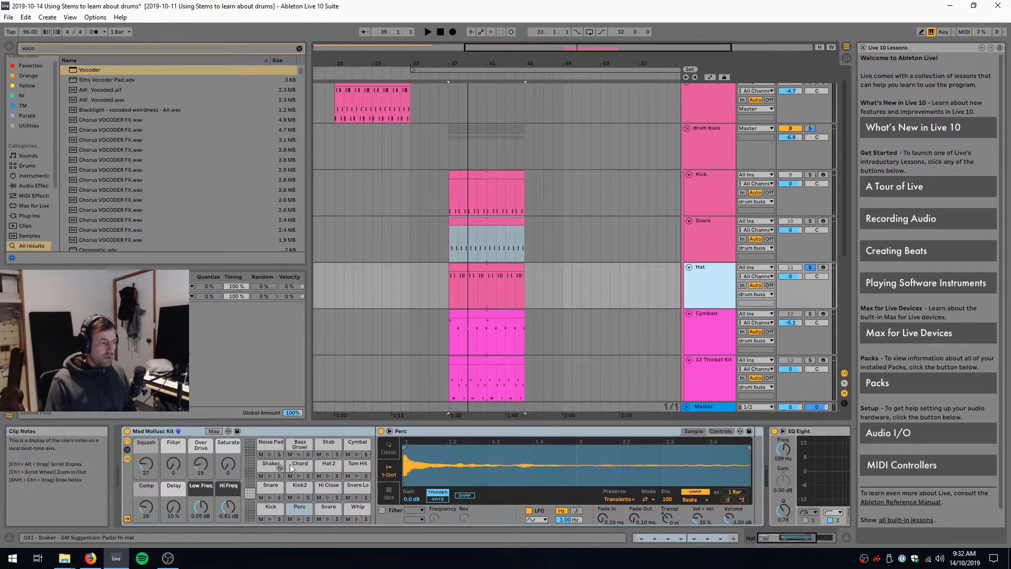
pyautogui.press('space')
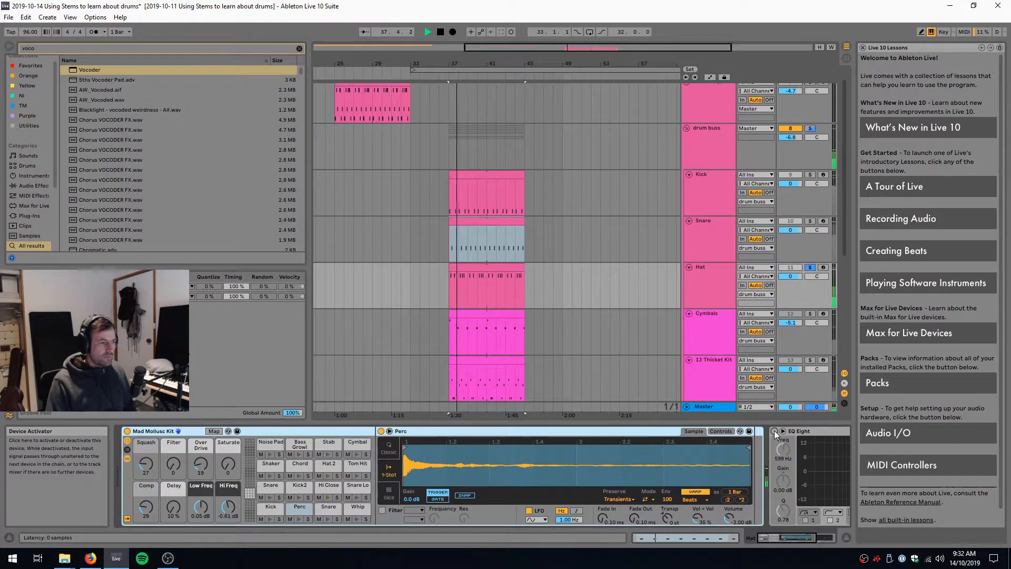
pyautogui.press('space')
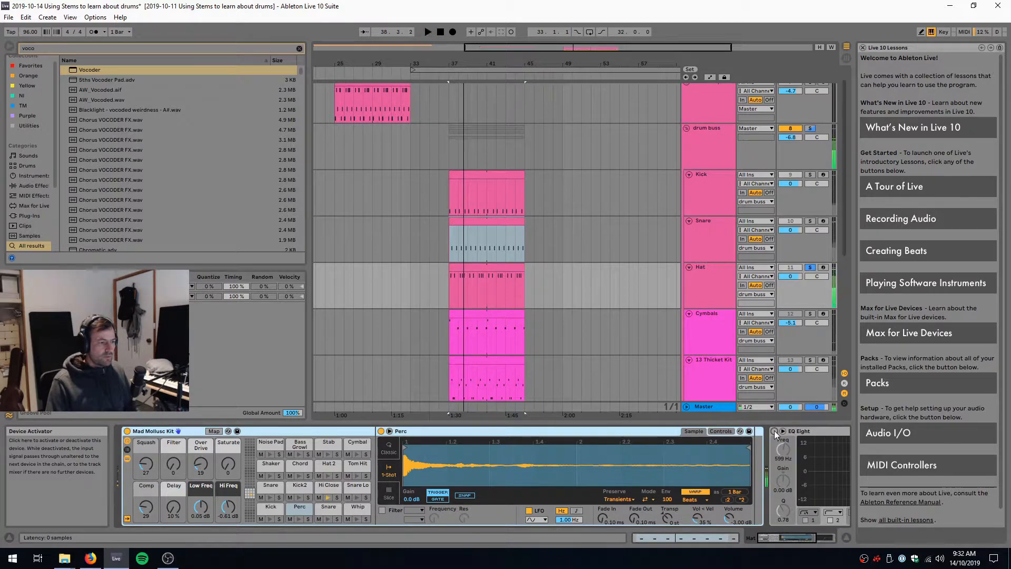
pyautogui.moveTo(782, 538); pyautogui.dragTo(816, 535)
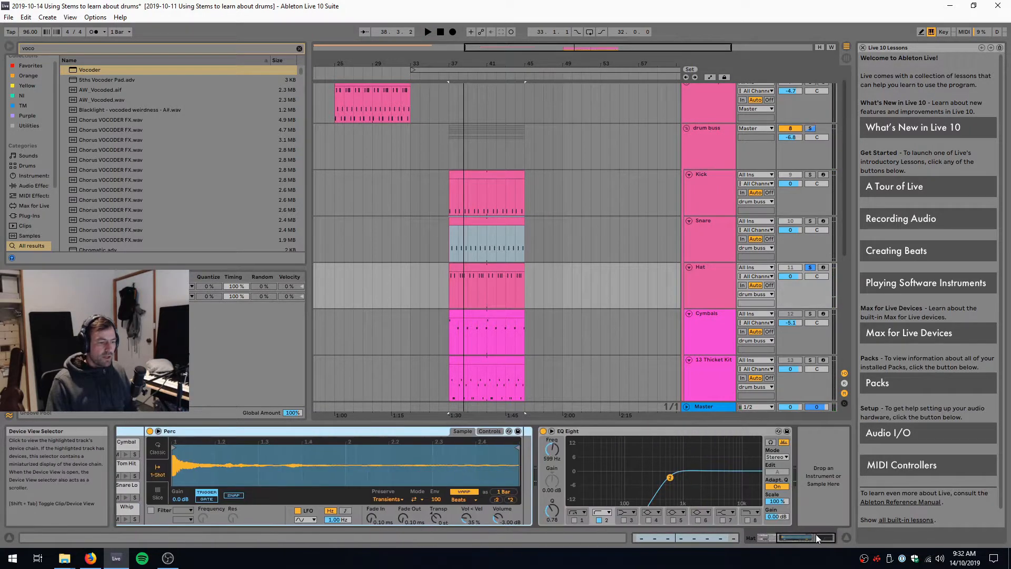
pyautogui.press('space')
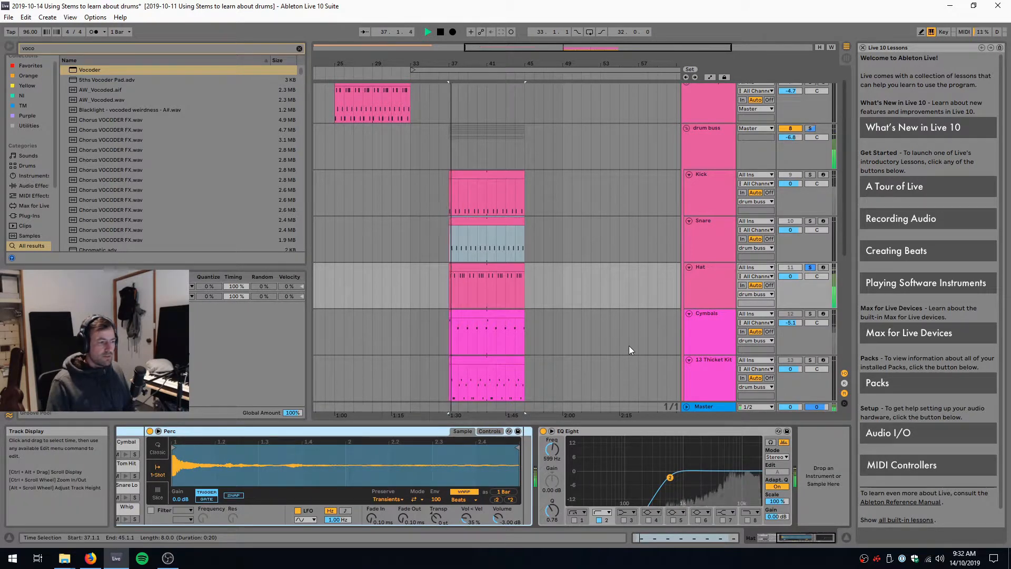
pyautogui.press('space')
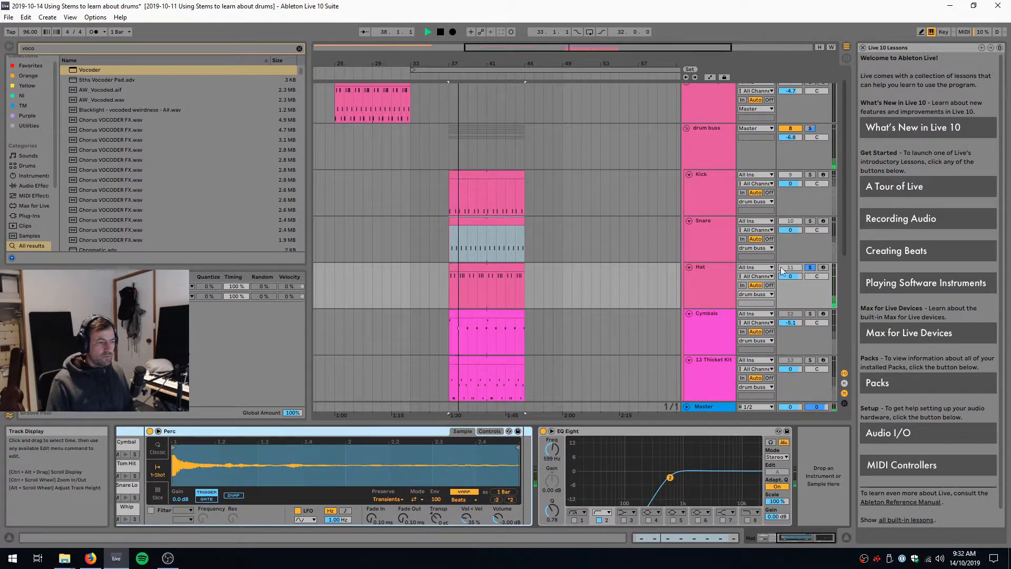
# Unsolo the Hat track and play the Kick, Snare and Hat together from bar 37
pyautogui.click(810, 266)
pyautogui.click(493, 203)
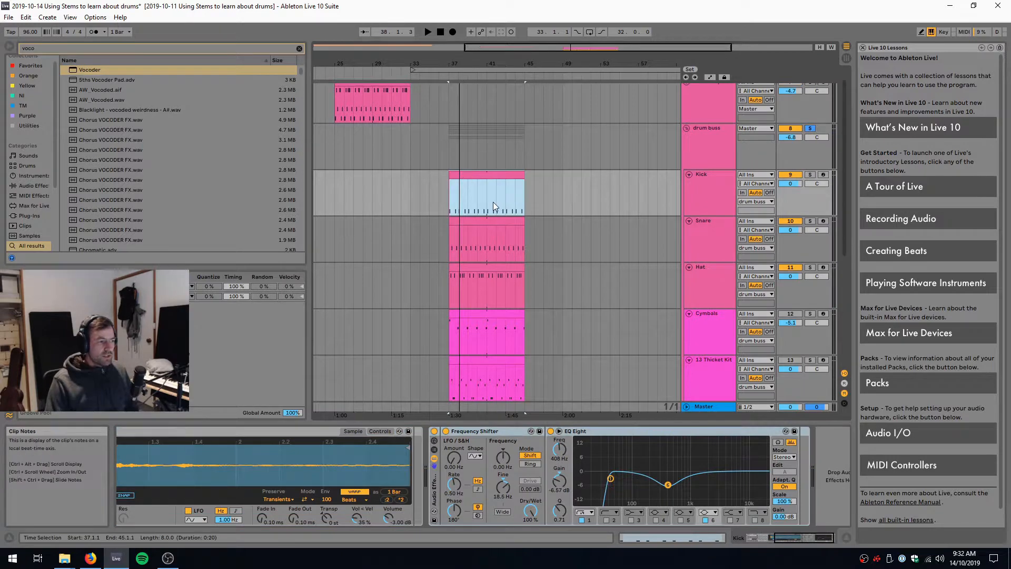
pyautogui.press('space')
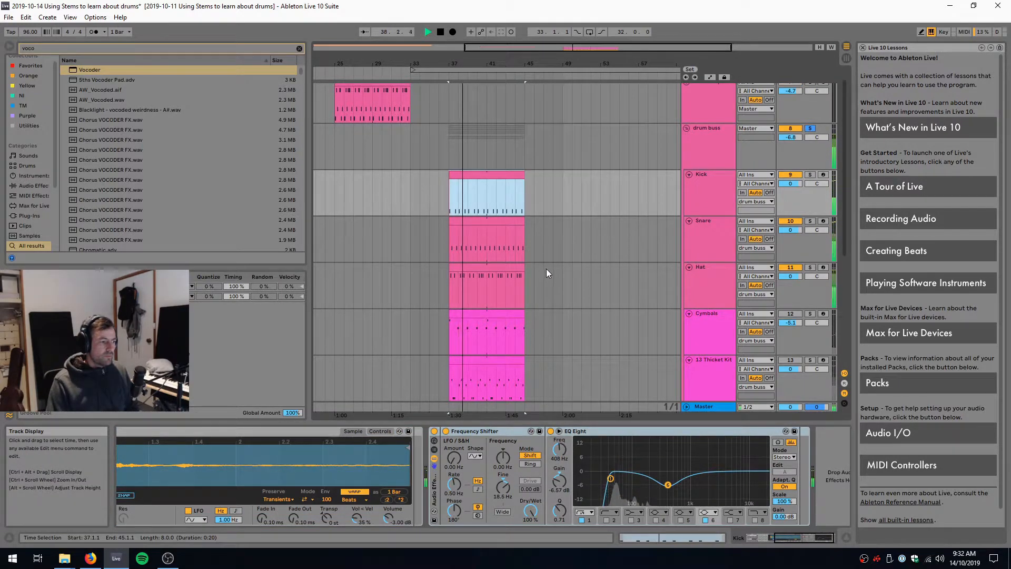
pyautogui.press('space')
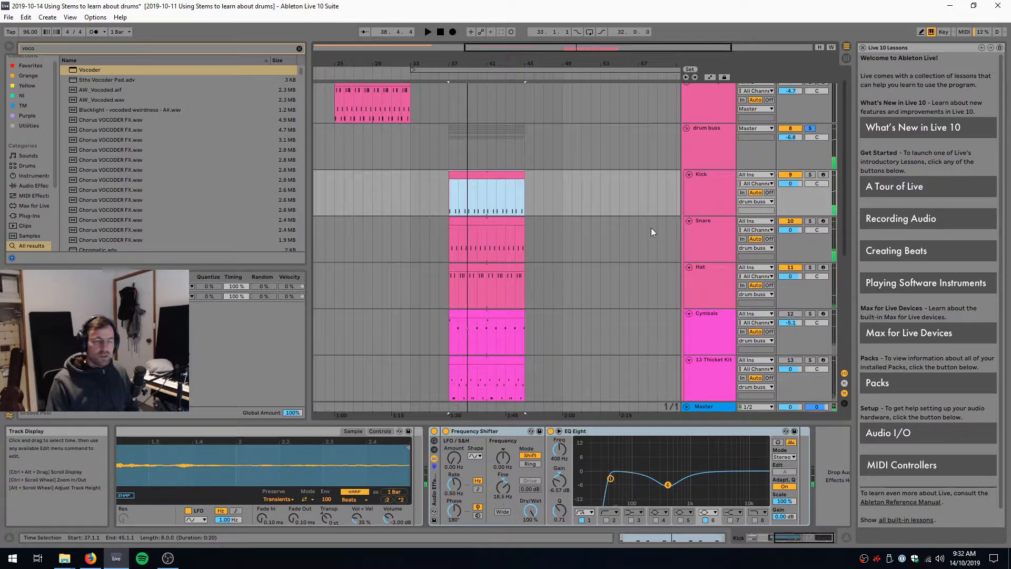
# Solo the Stems group and listen to the reference drums from bar 1
pyautogui.scroll(2, 664, 243)
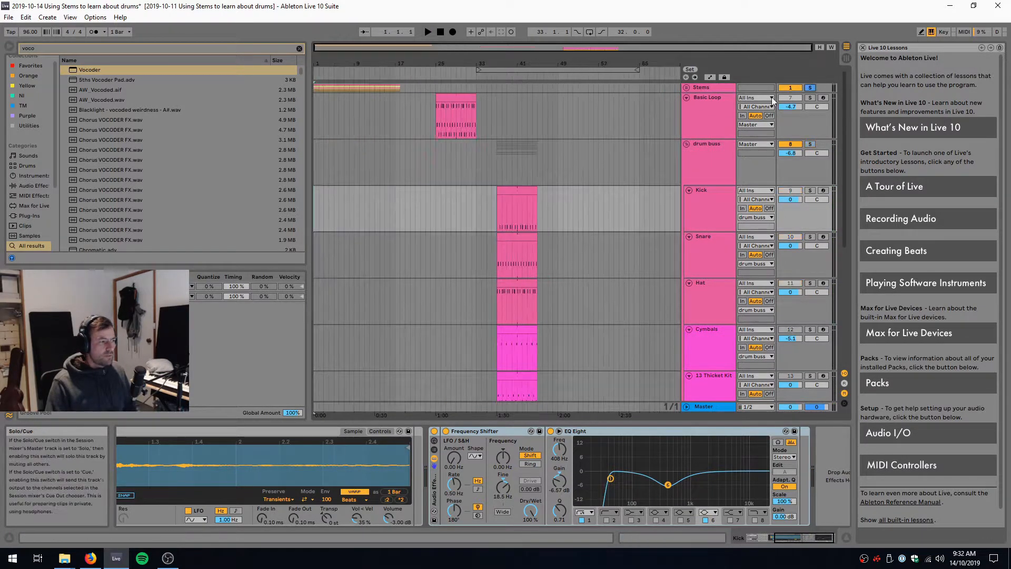
pyautogui.press('space')
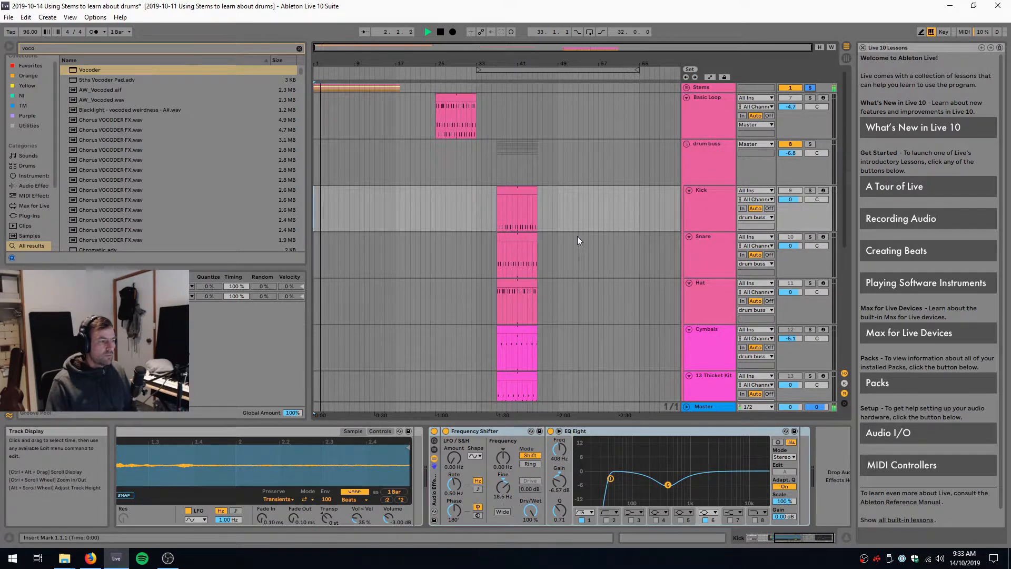
pyautogui.press('space')
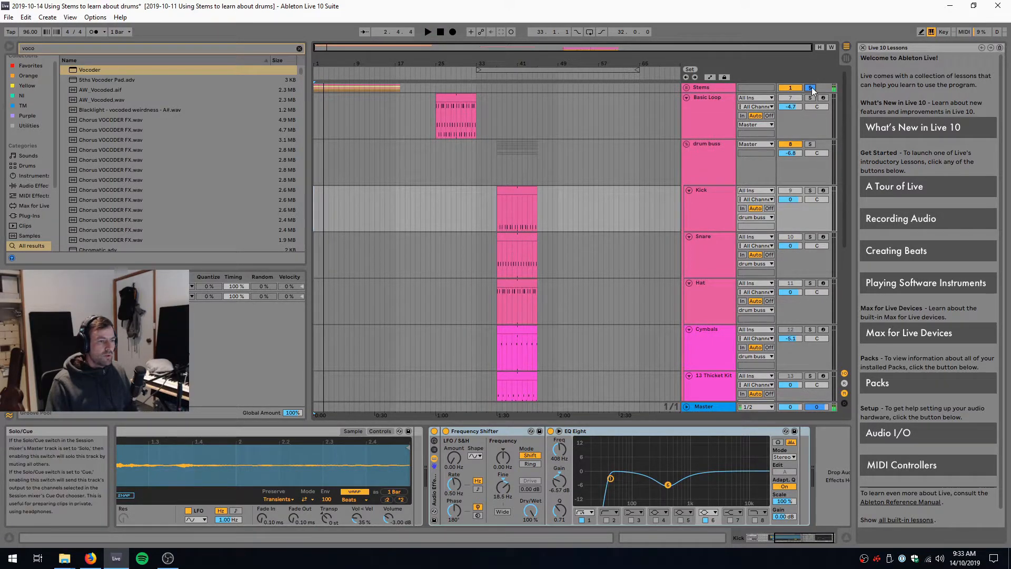
# Solo the drum buss group, activate the Cymbals and 13 Thicket Kit tracks, and play the loop from bar 37
pyautogui.scroll(-1, 492, 162)
pyautogui.click(494, 158)
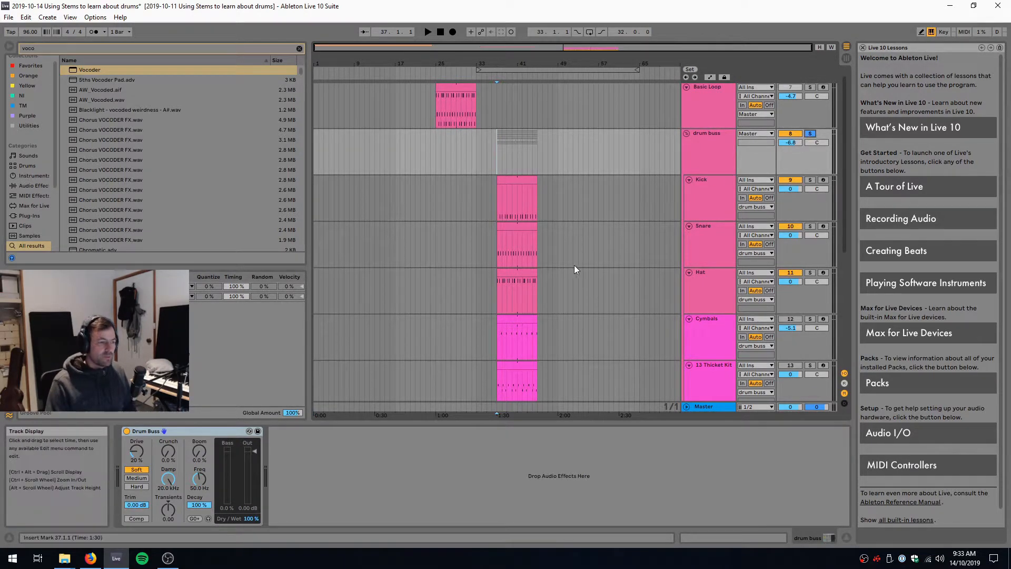
pyautogui.scroll(-5, 574, 264)
pyautogui.scroll(-3, 715, 305)
pyautogui.scroll(-1, 718, 316)
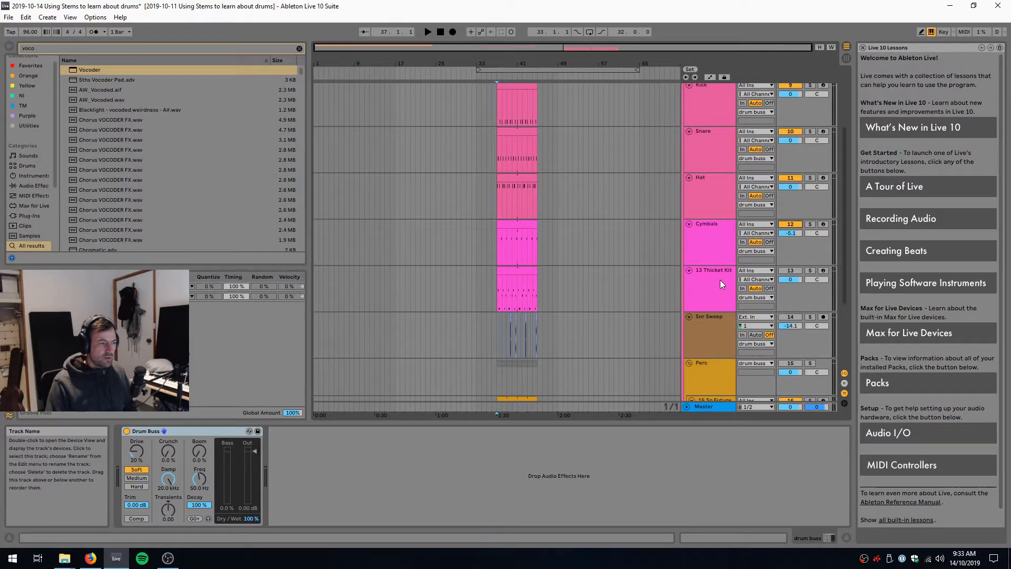
pyautogui.click(719, 280)
pyautogui.scroll(-2, 494, 229)
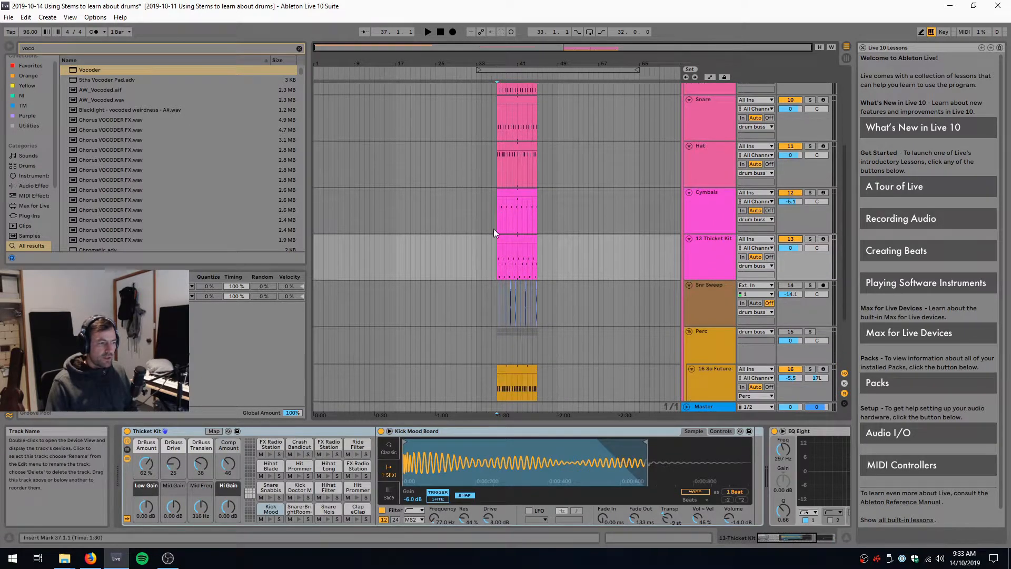
pyautogui.click(492, 207)
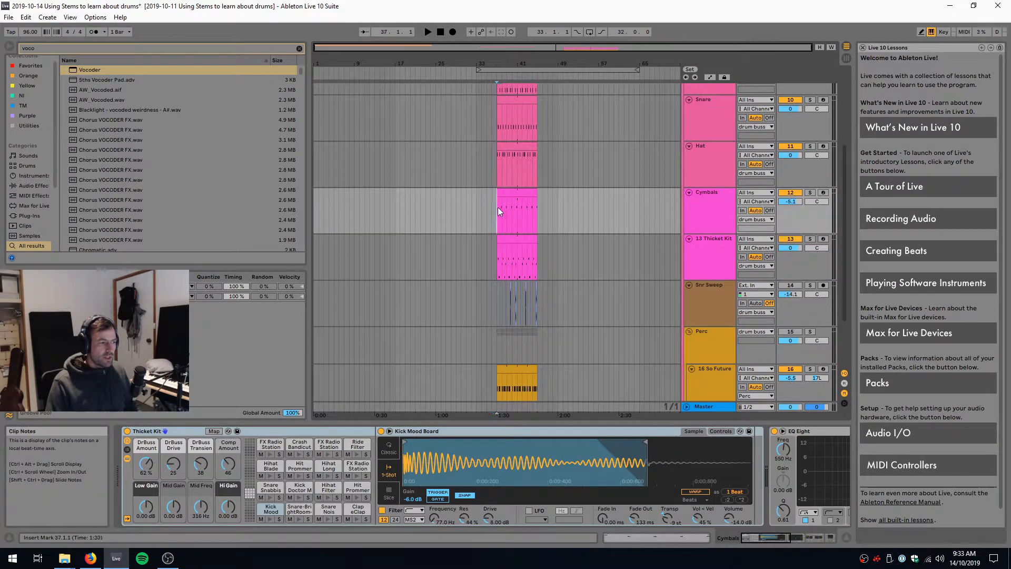
pyautogui.click(498, 207)
pyautogui.press('space')
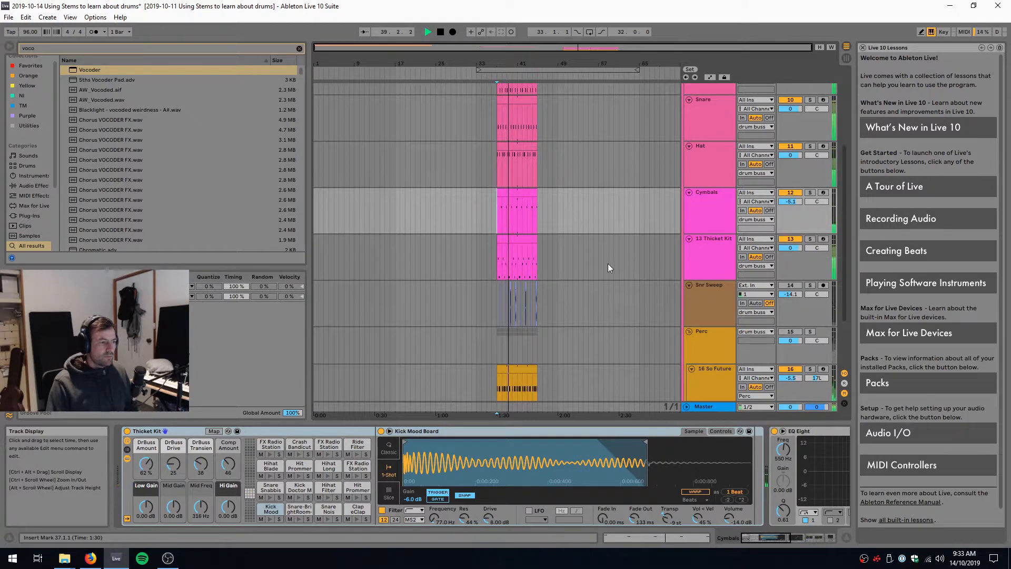
pyautogui.press('space')
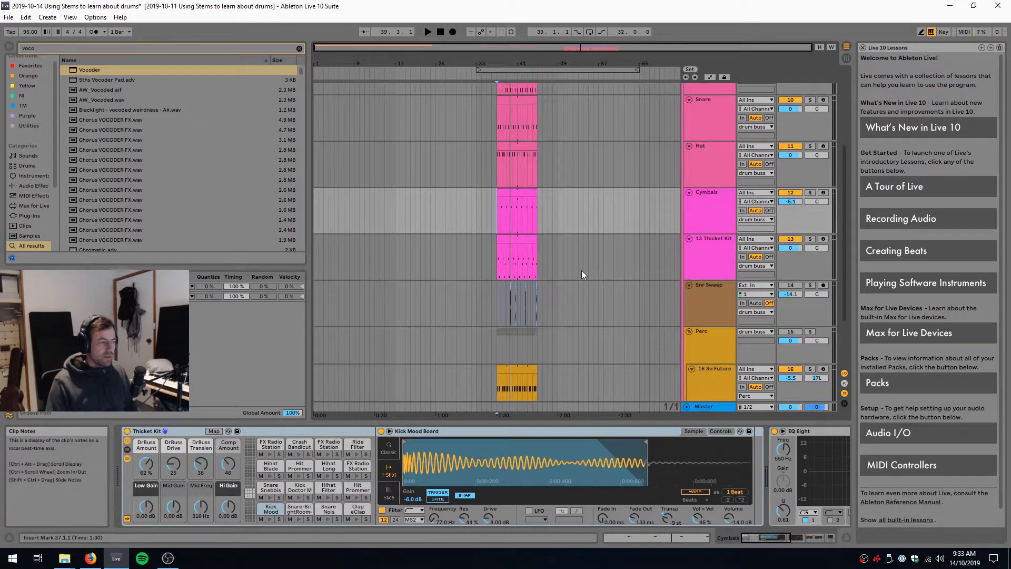
# Activate the Snr Sweep track and play the loop with its snare sweeps from bar 37
pyautogui.scroll(-3, 586, 302)
pyautogui.scroll(-1, 756, 228)
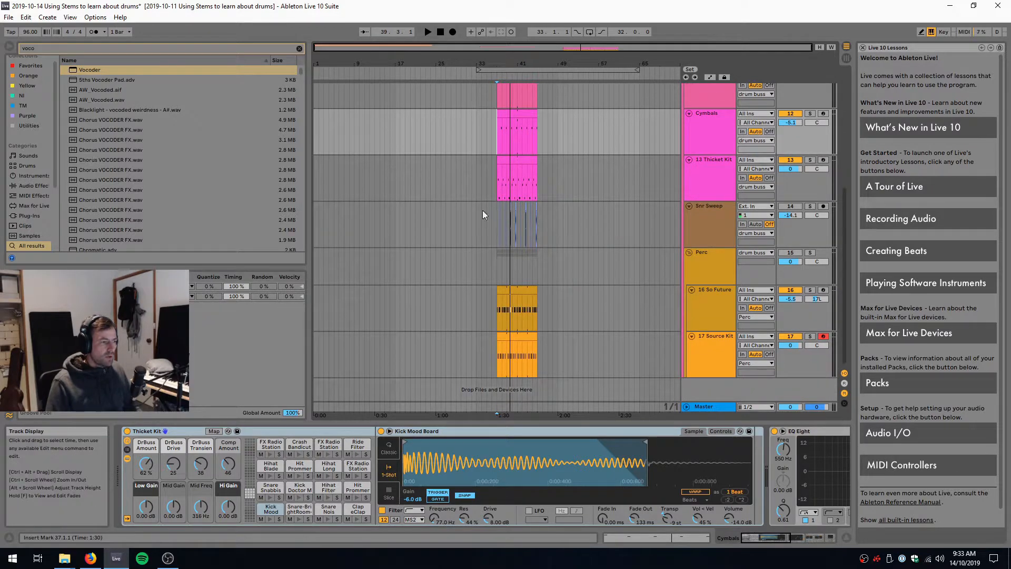
pyautogui.moveTo(512, 64); pyautogui.dragTo(512, 158)
pyautogui.moveTo(512, 234); pyautogui.dragTo(512, 253)
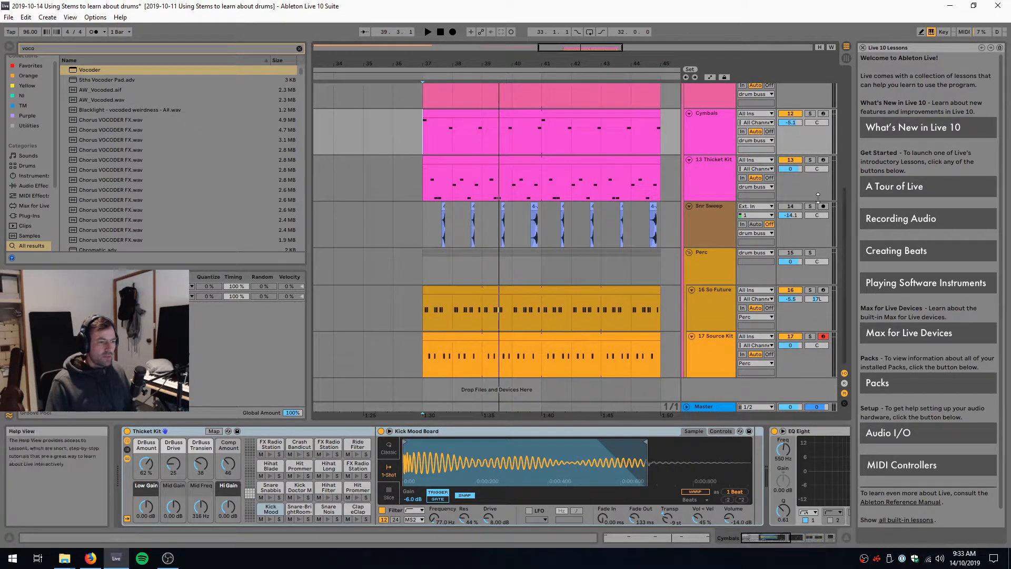
pyautogui.click(424, 221)
pyautogui.press('space')
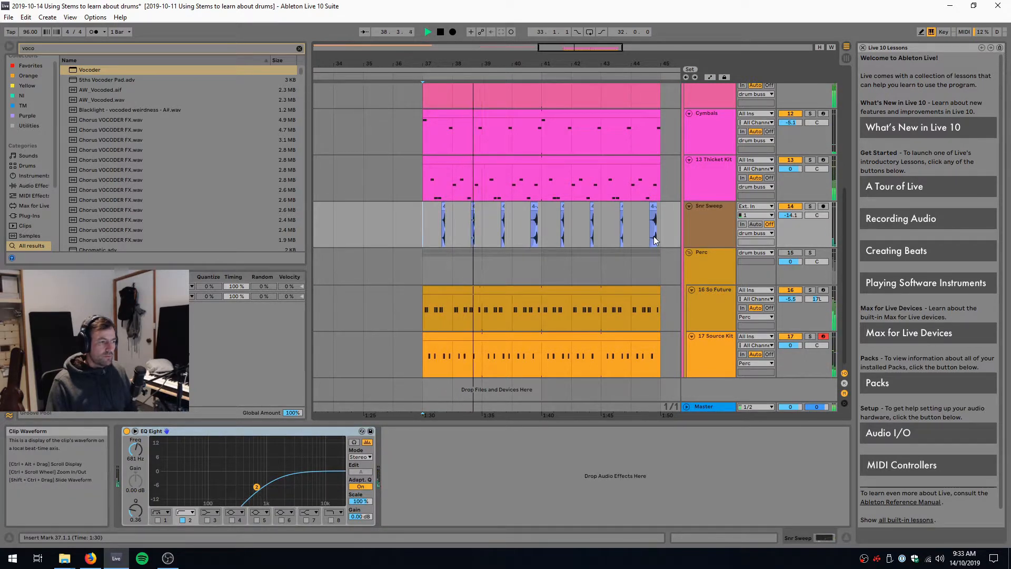
pyautogui.press('space')
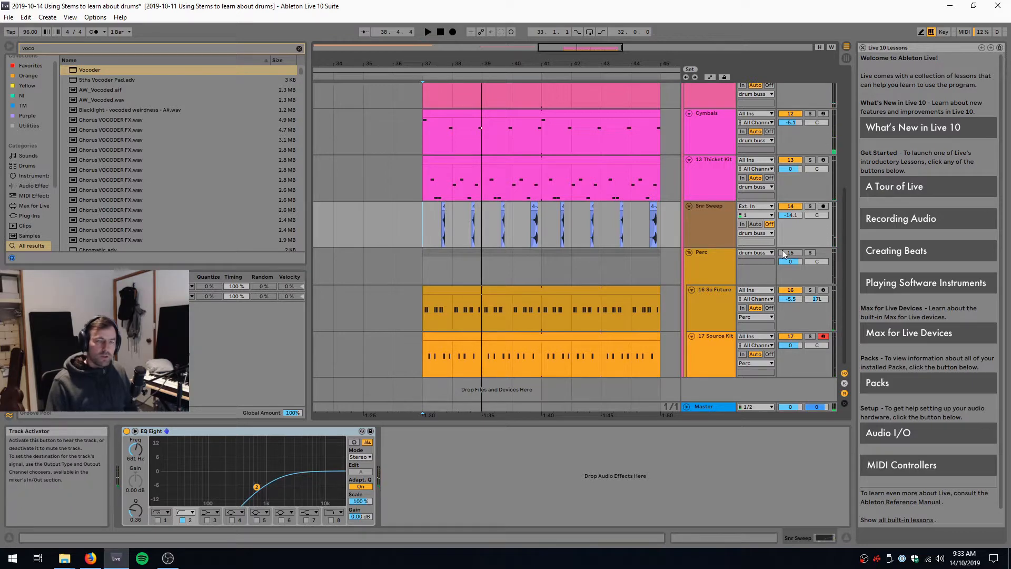
# Activate the Perc group and play the full drum loop from bar 37
pyautogui.click(432, 264)
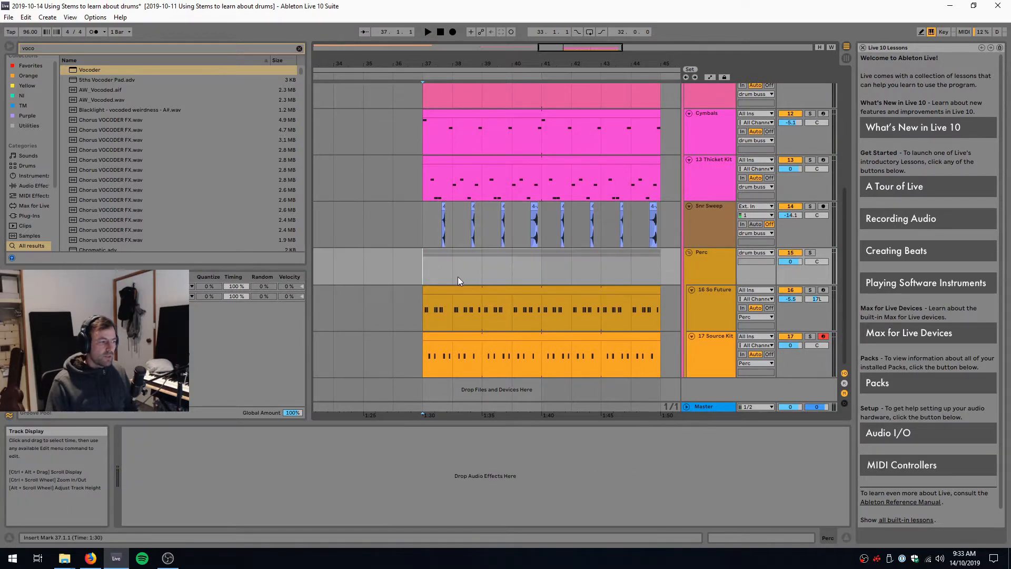
pyautogui.press('space')
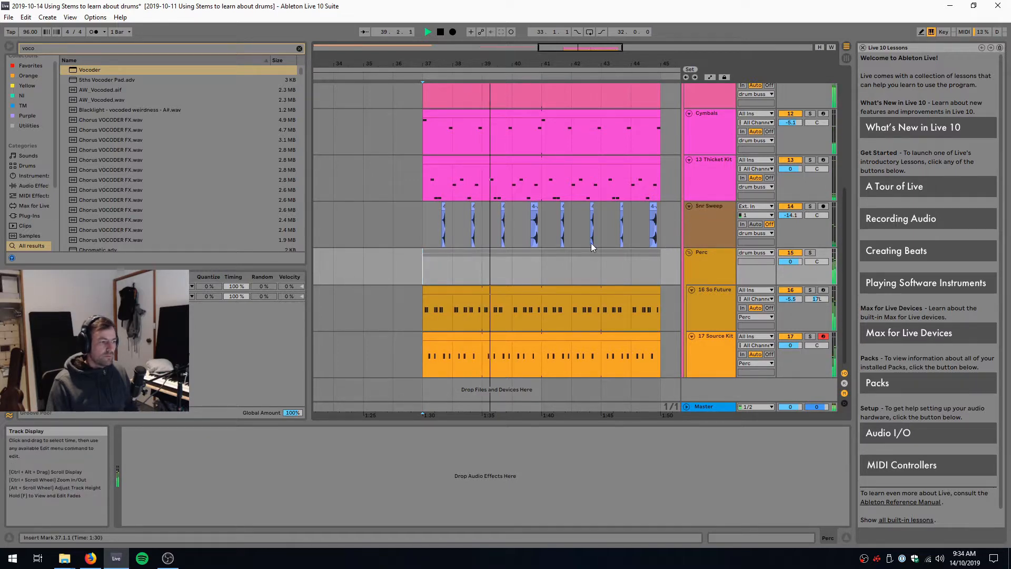
pyautogui.press('space')
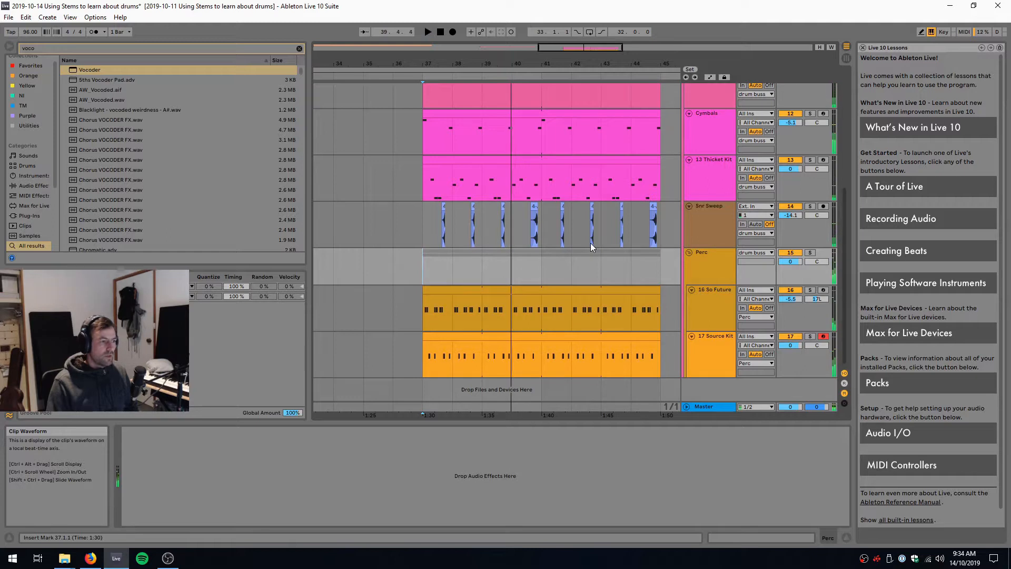
# Fold and unsolo the drum buss group, show the whole arrangement, and play the stems from bar 1
pyautogui.scroll(2, 627, 273)
pyautogui.scroll(5, 626, 273)
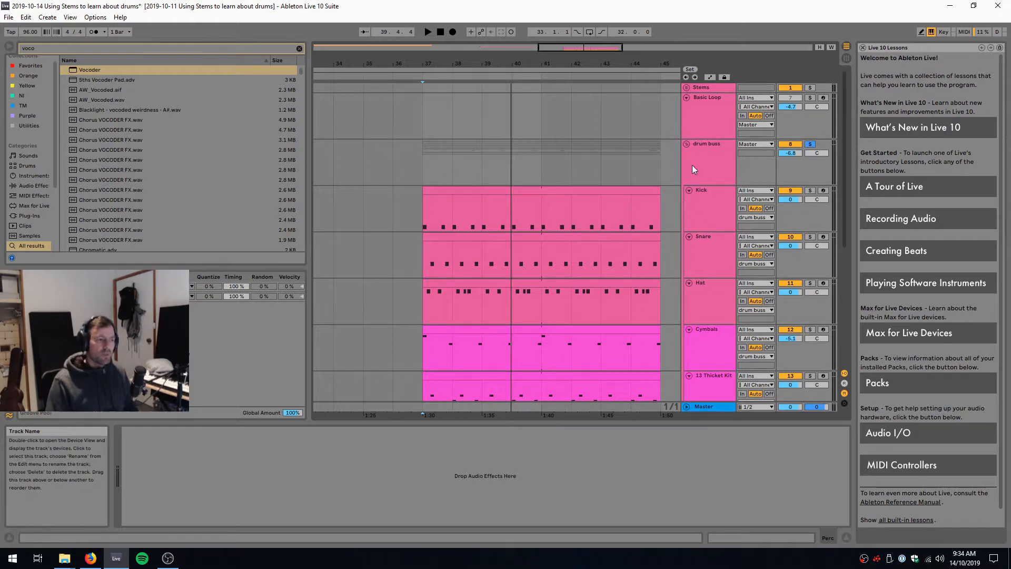
pyautogui.click(686, 144)
pyautogui.press('z')
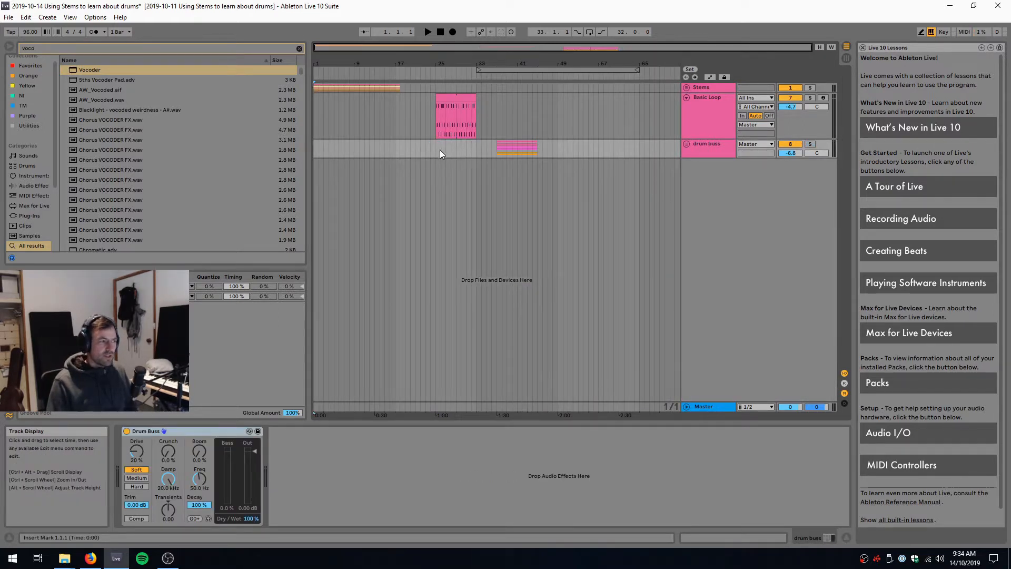
pyautogui.press('space')
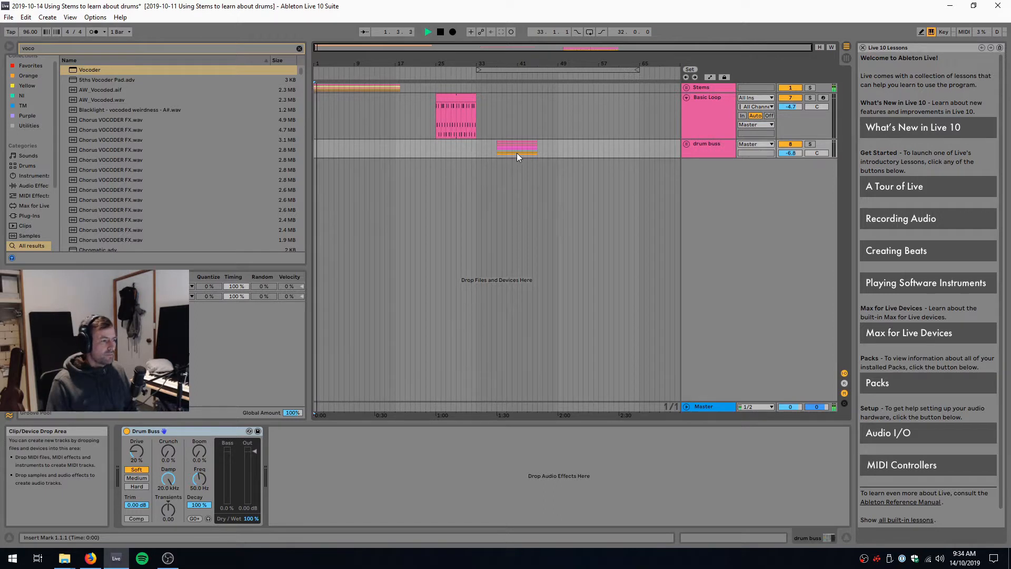
pyautogui.press('space')
# Play the drum buss loop from bar 37 for comparison with the stems, then solo the drum buss group
pyautogui.click(494, 132)
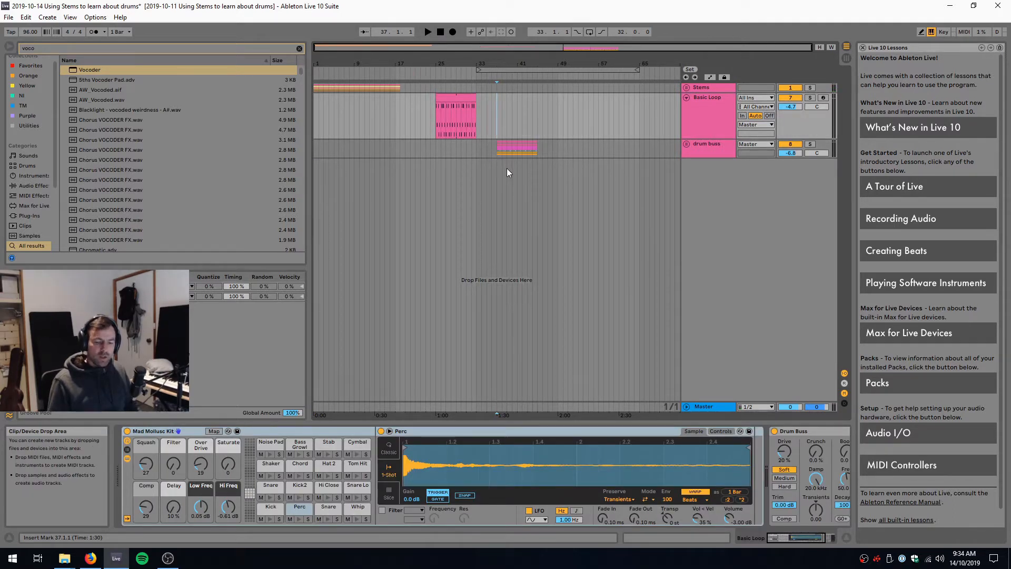
pyautogui.press('space')
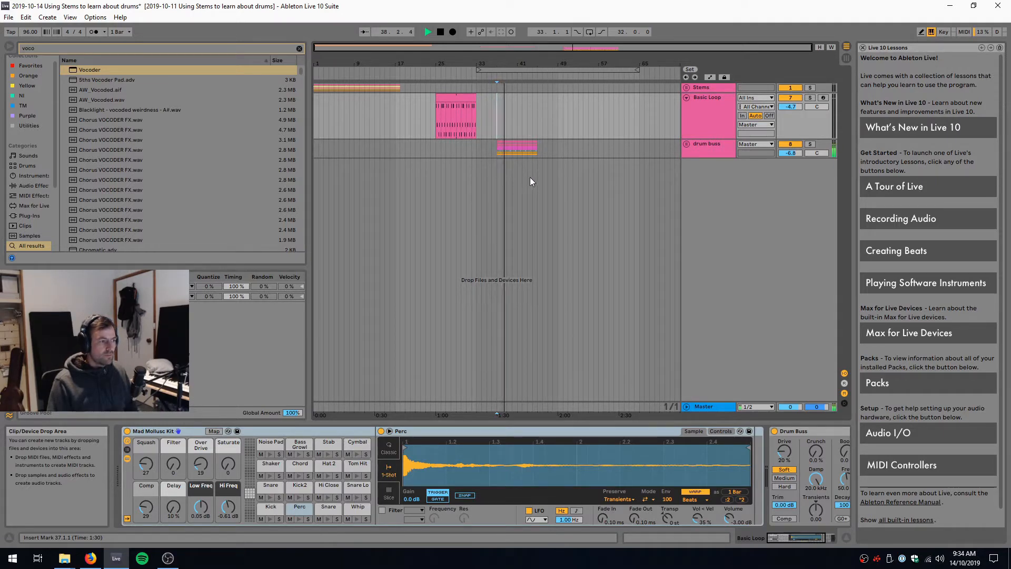
pyautogui.press('space')
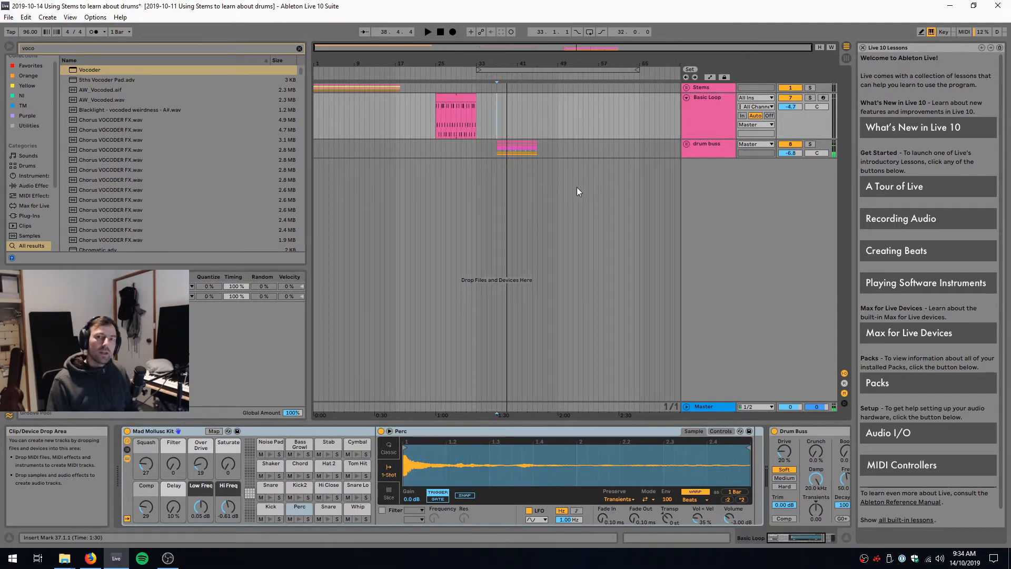
pyautogui.click(810, 143)
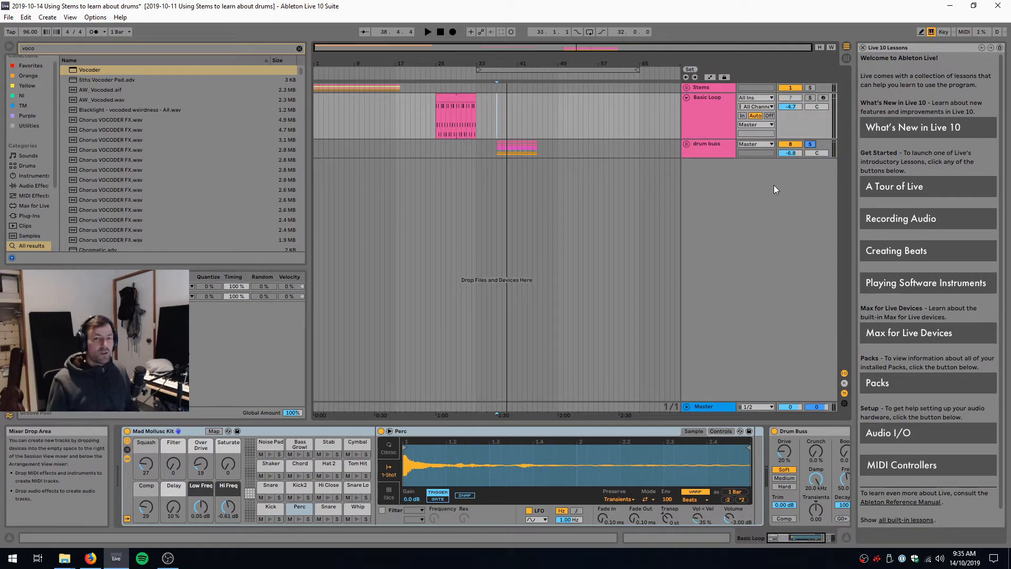